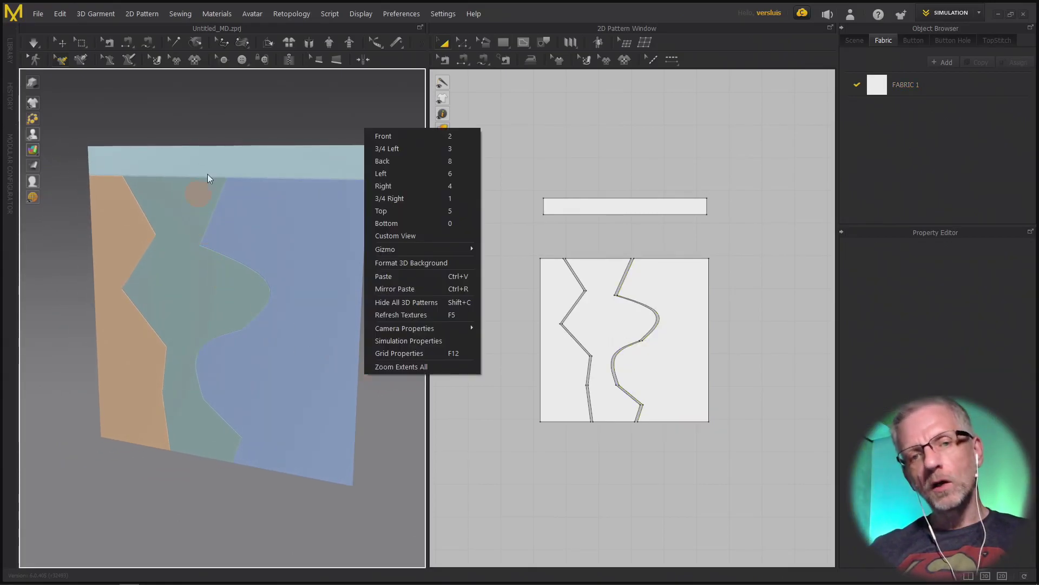
# Close the 3D view options menu and adjust the view
pyautogui.click(254, 131)
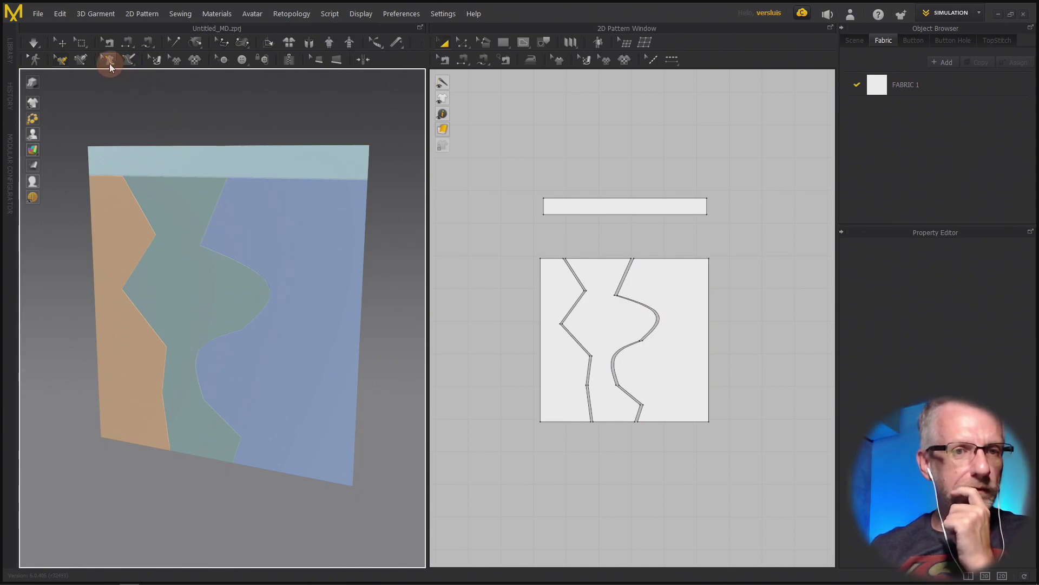
pyautogui.click(125, 61)
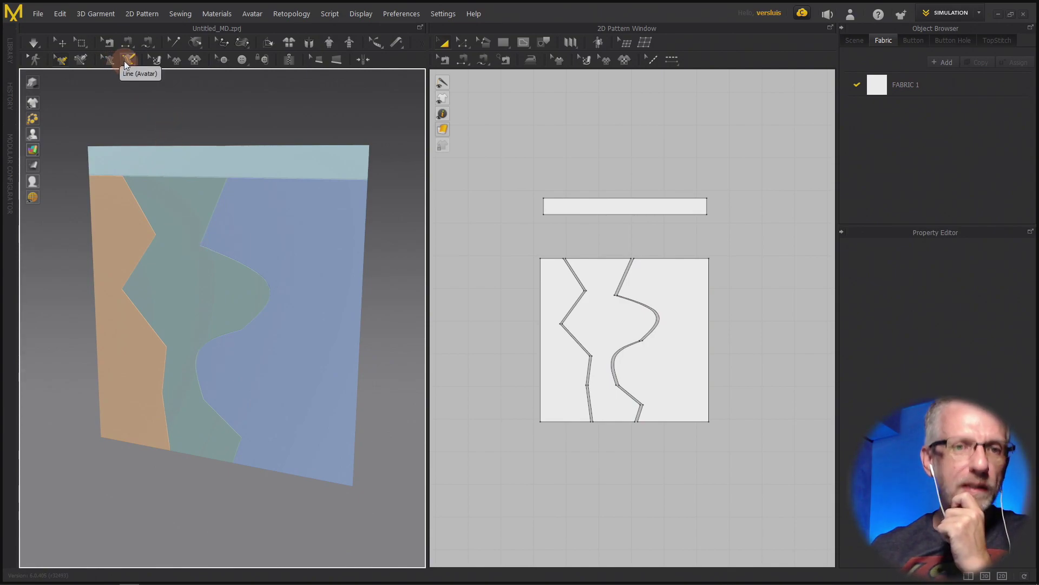
pyautogui.moveTo(300, 142)
pyautogui.mouseDown()
pyautogui.moveTo(283, 155)
pyautogui.moveTo(275, 147)
pyautogui.moveTo(297, 155)
pyautogui.moveTo(288, 186)
pyautogui.mouseUp()
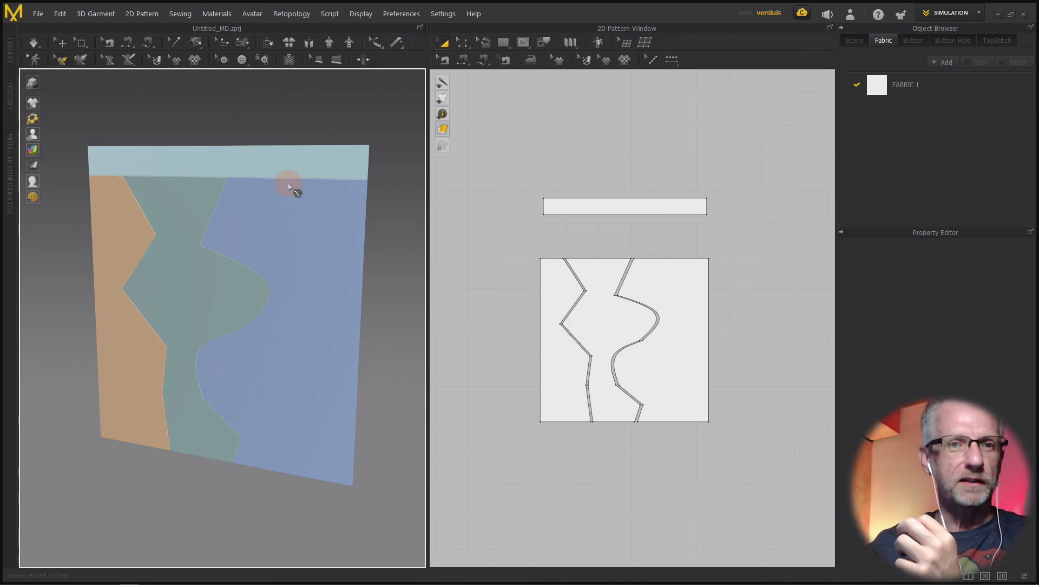
# Slash the square panel near its right edge, top to bottom, and drag that side open into a fan
pyautogui.click(485, 44)
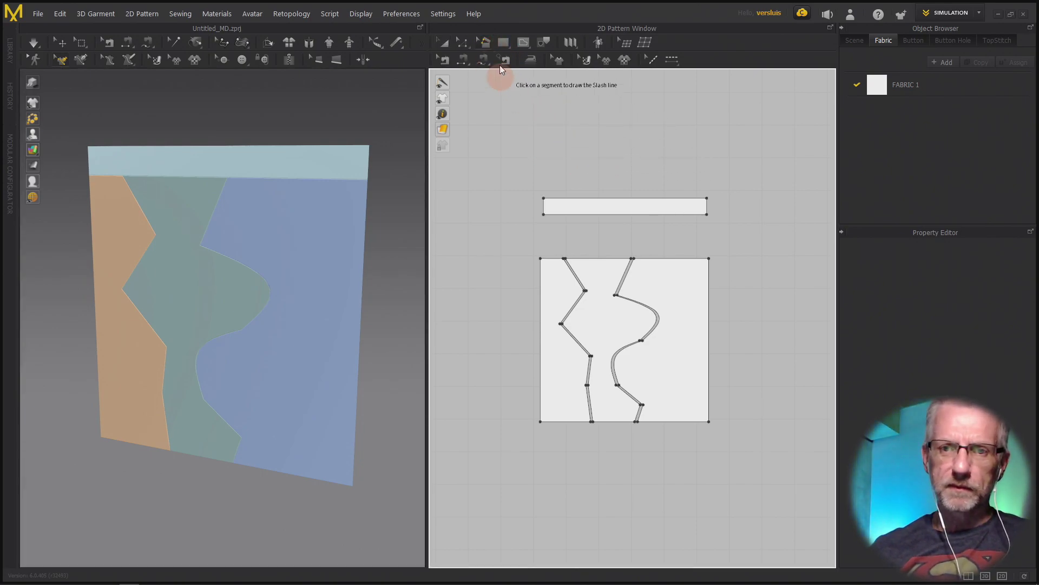
pyautogui.click(678, 259)
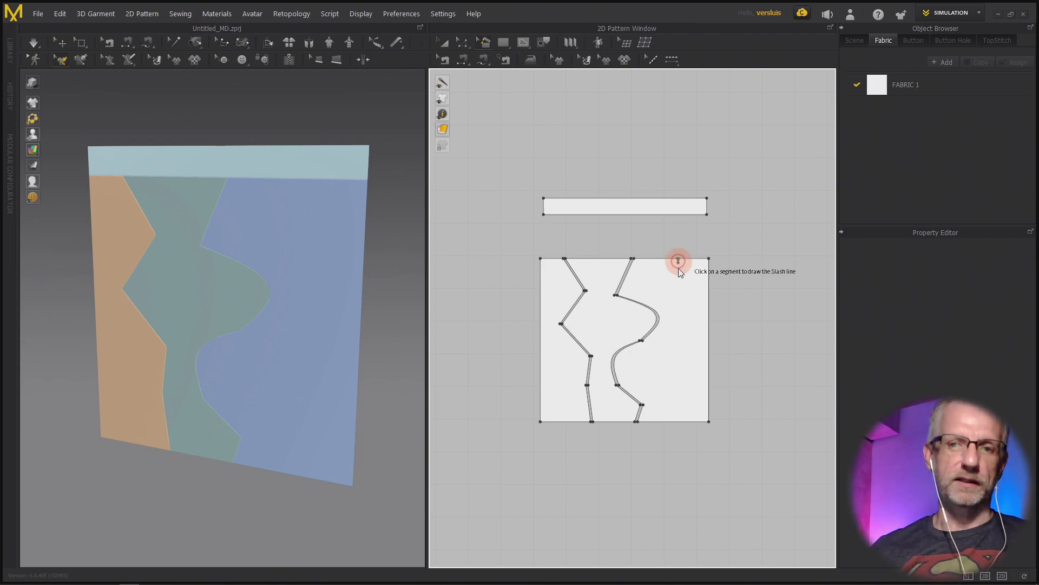
pyautogui.click(676, 420)
pyautogui.moveTo(676, 421); pyautogui.dragTo(693, 440)
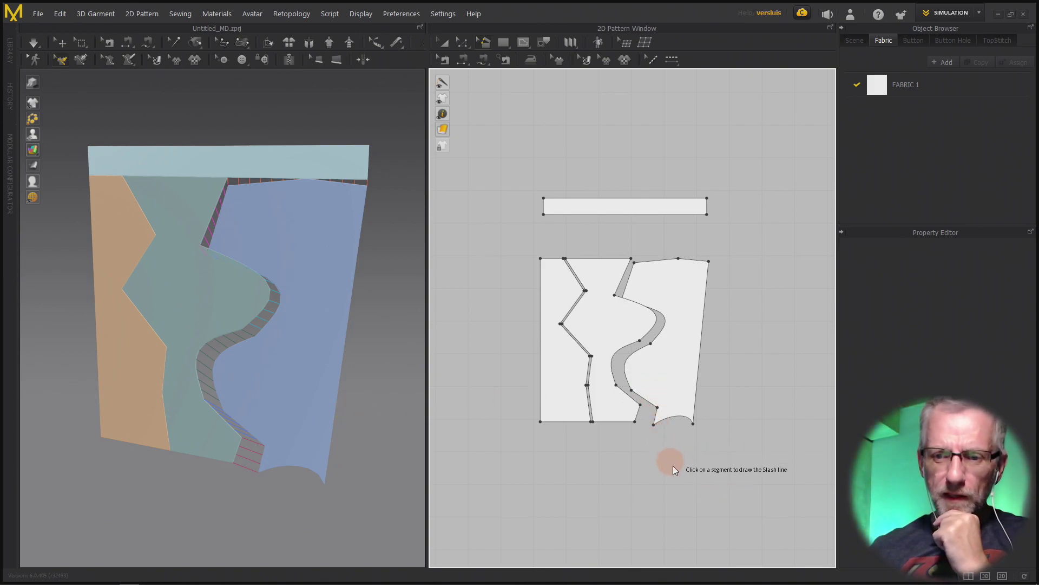
pyautogui.moveTo(691, 457); pyautogui.dragTo(668, 450, button='middle')
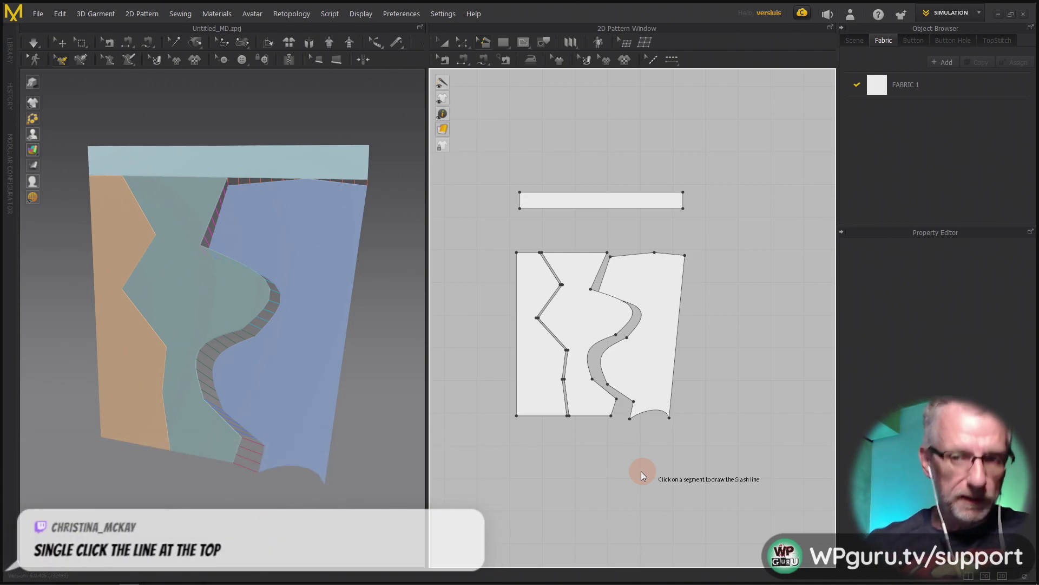
# Box-select and delete the slashed panel pieces
pyautogui.press('a')
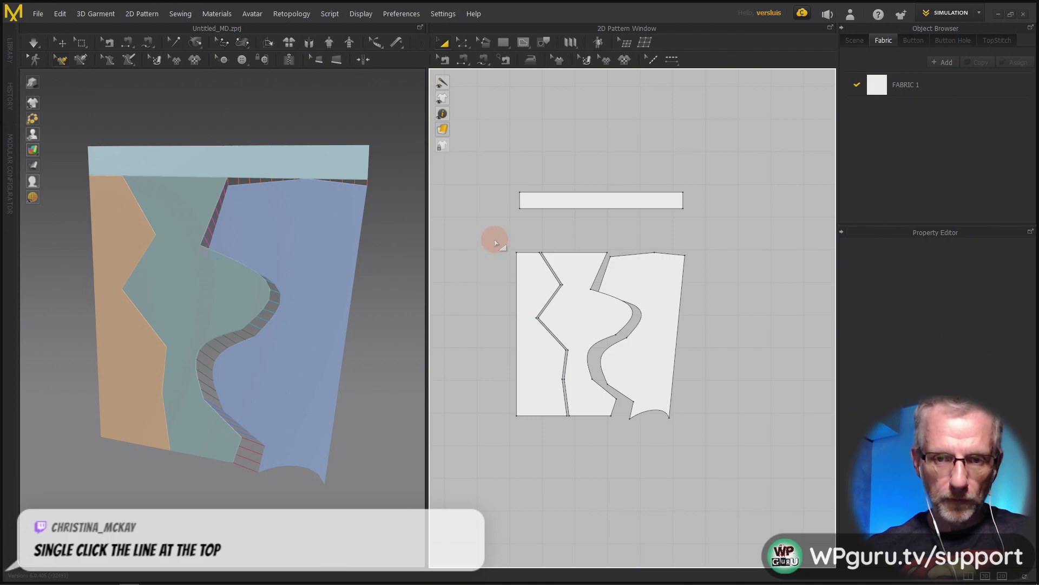
pyautogui.moveTo(492, 238); pyautogui.dragTo(718, 435)
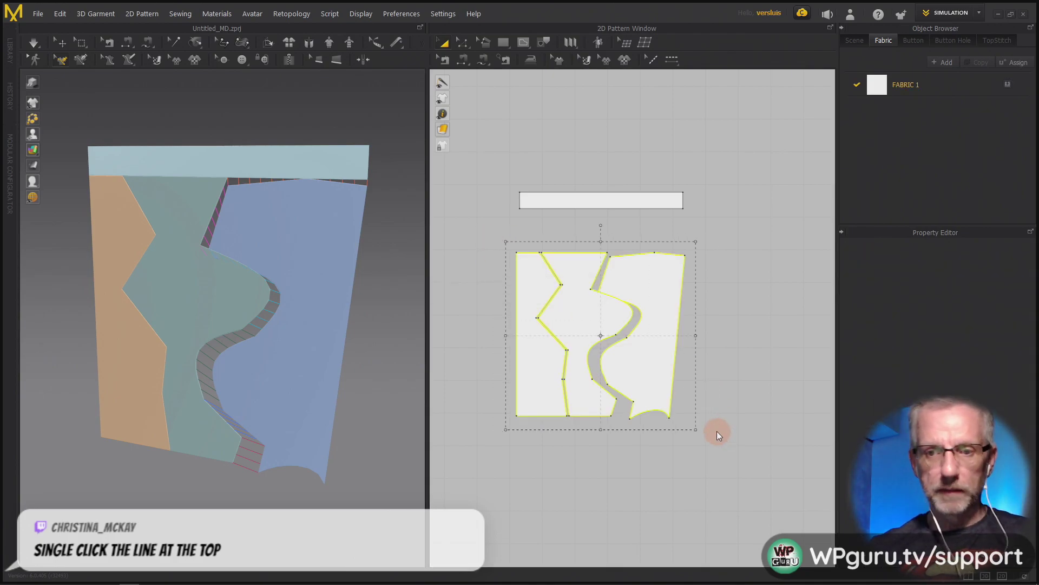
pyautogui.press('Delete')
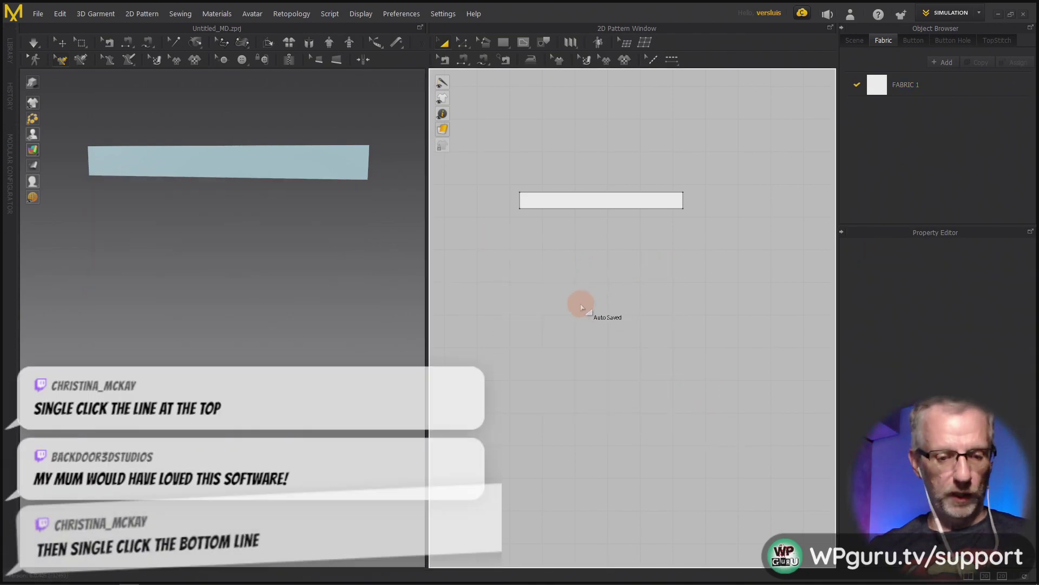
# Create a 50 × 50 cm square and move it below the waistband
pyautogui.press('r')
pyautogui.click(533, 292)
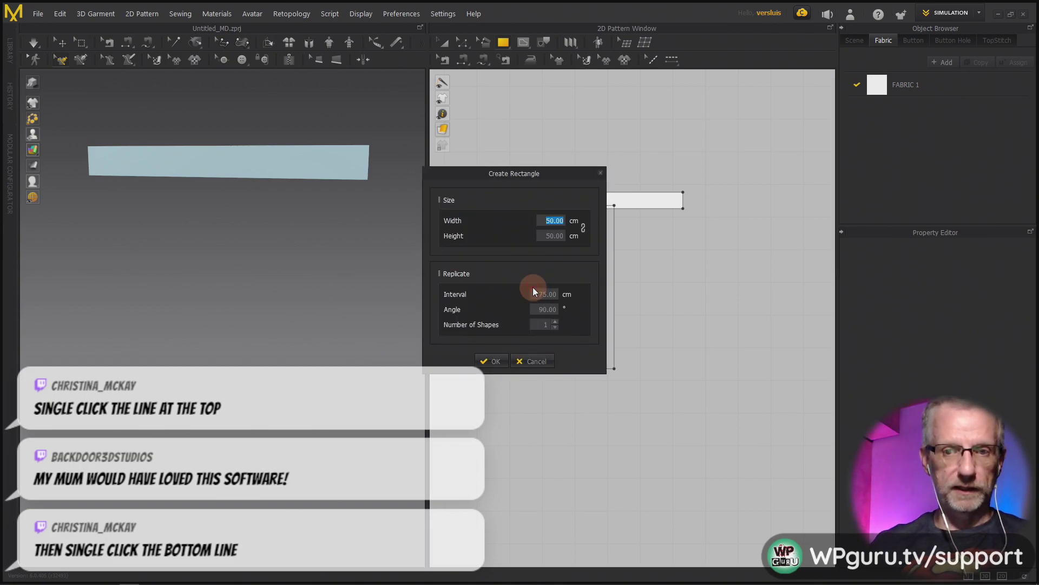
pyautogui.press('Return')
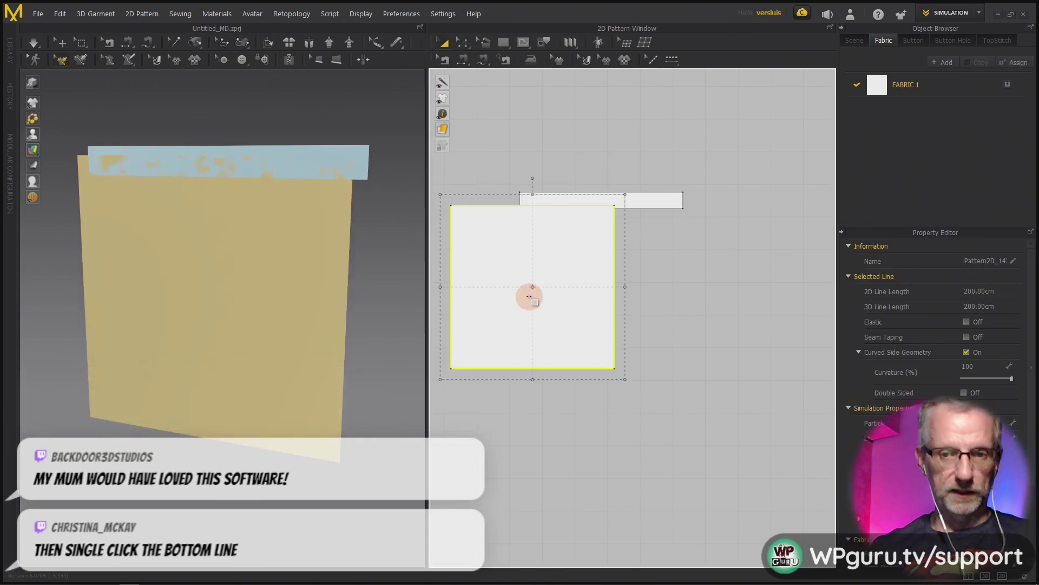
pyautogui.moveTo(529, 297); pyautogui.dragTo(596, 336)
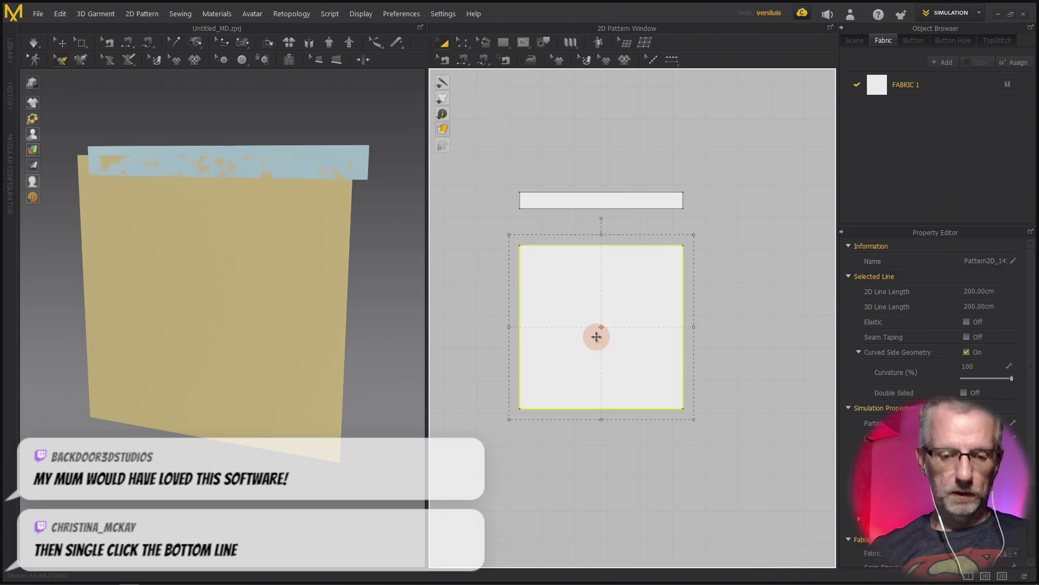
# Sew the square's top edge to the waistband's bottom edge and run a brief simulation
pyautogui.press('n')
pyautogui.click(551, 245)
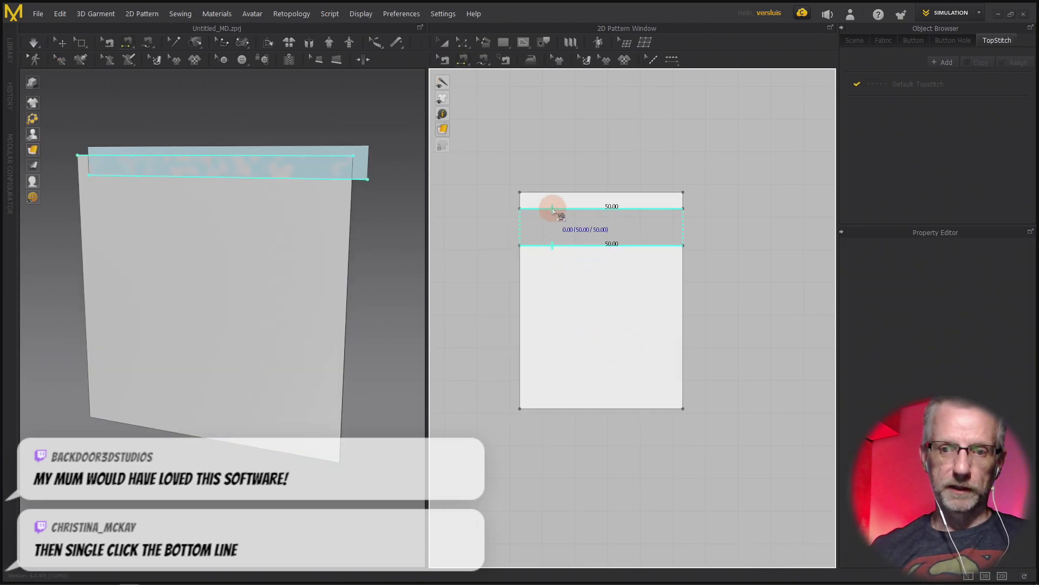
pyautogui.click(553, 209)
pyautogui.press('space')
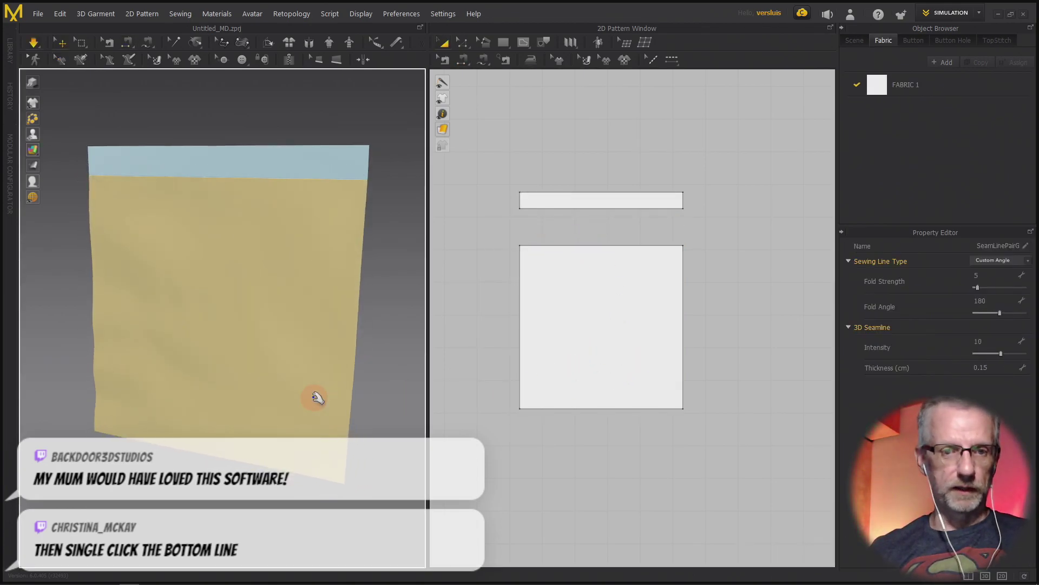
pyautogui.press('t')
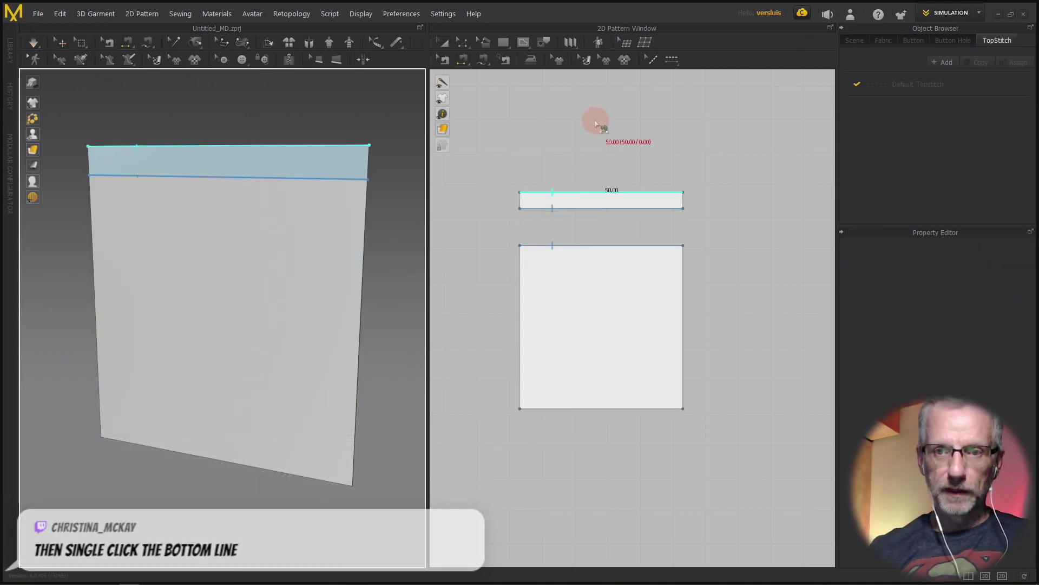
# Slash the new square from its top edge to the hem and swing the left side outward
pyautogui.click(490, 41)
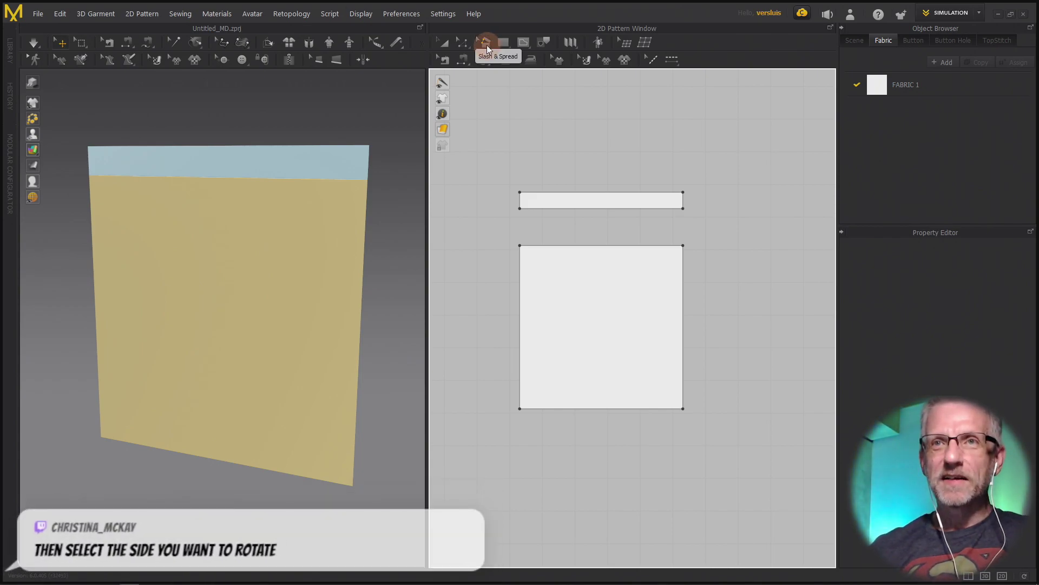
pyautogui.click(486, 44)
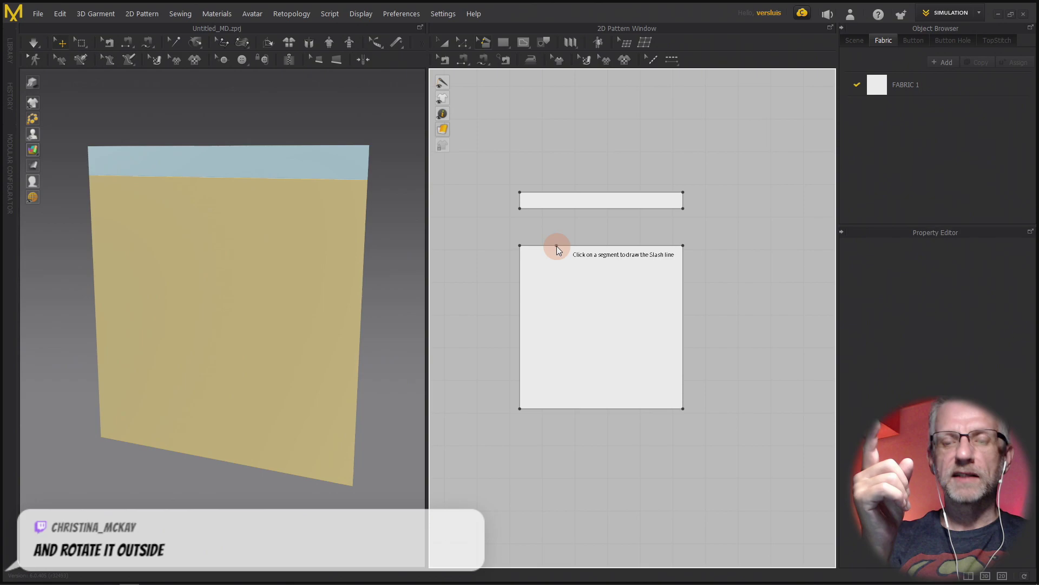
pyautogui.click(589, 248)
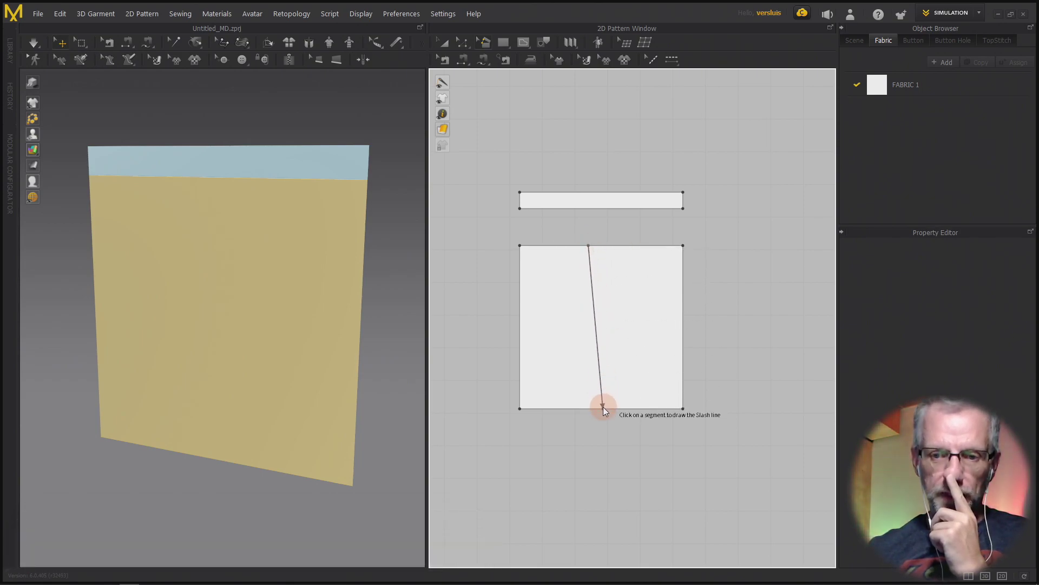
pyautogui.click(612, 410)
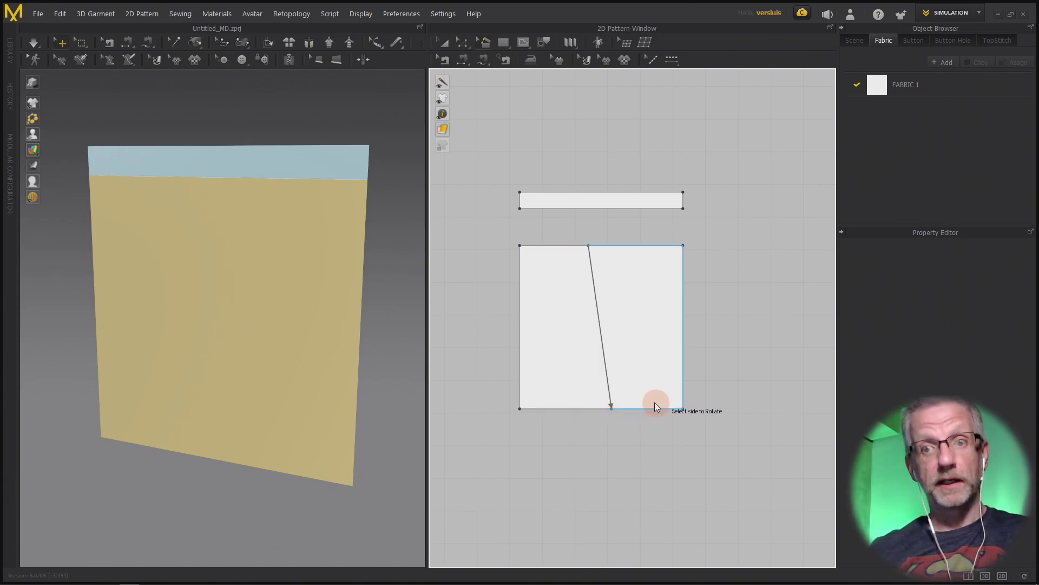
pyautogui.click(580, 406)
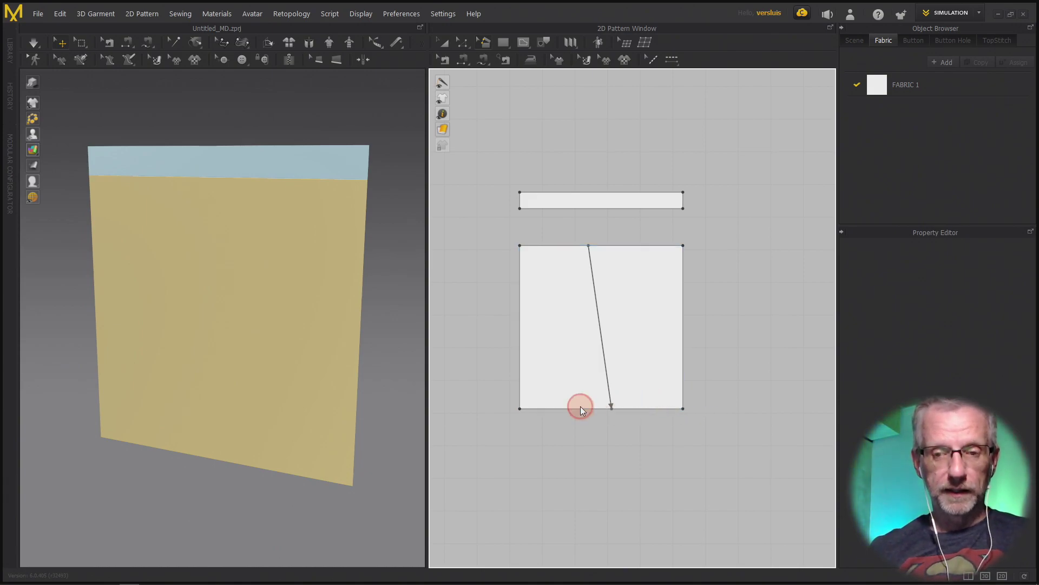
pyautogui.click(553, 422)
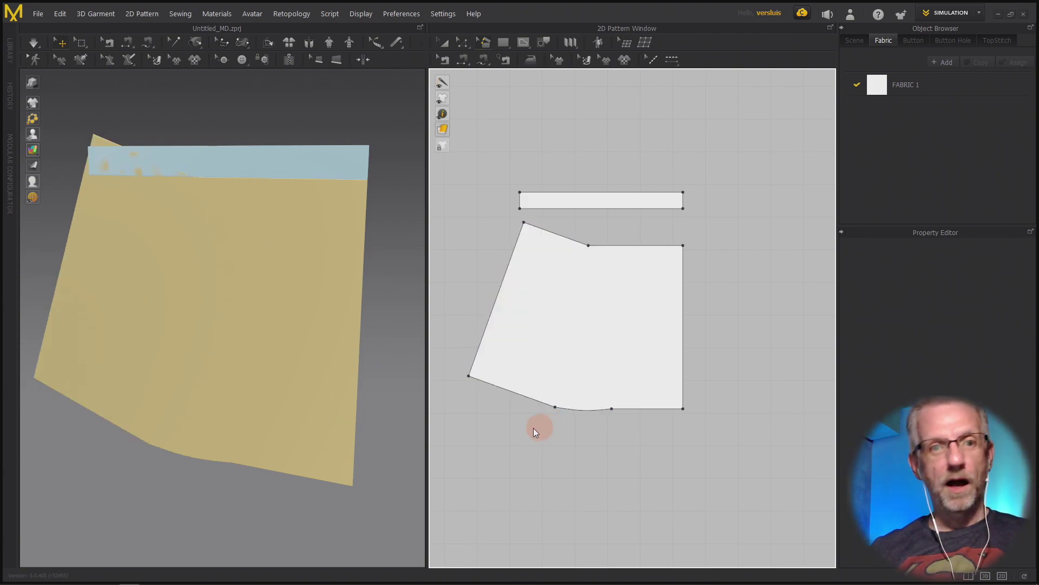
# Simulate the cloth so it drapes, and pan the pattern view right
pyautogui.click(266, 450)
pyautogui.press('space')
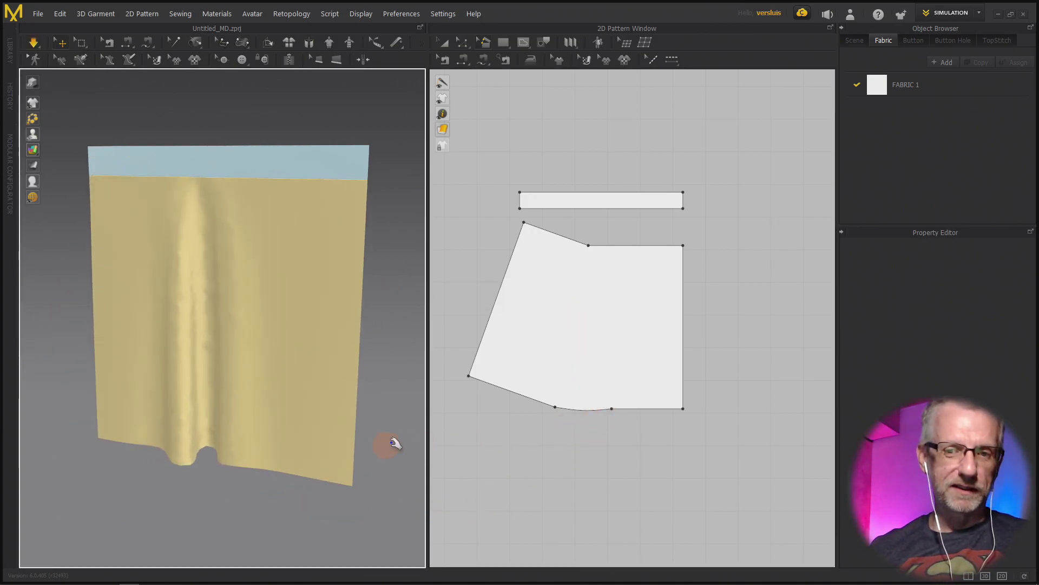
pyautogui.moveTo(469, 464); pyautogui.dragTo(528, 473, button='right')
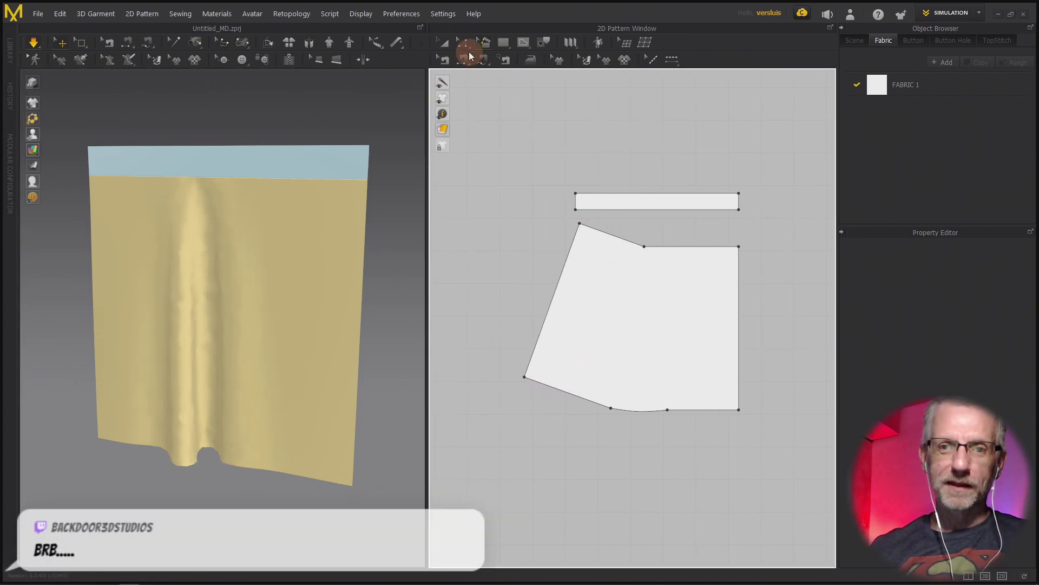
# Add points on the waistband's bottom edge and the panel's slanted top edge
pyautogui.click(480, 42)
pyautogui.click(598, 217)
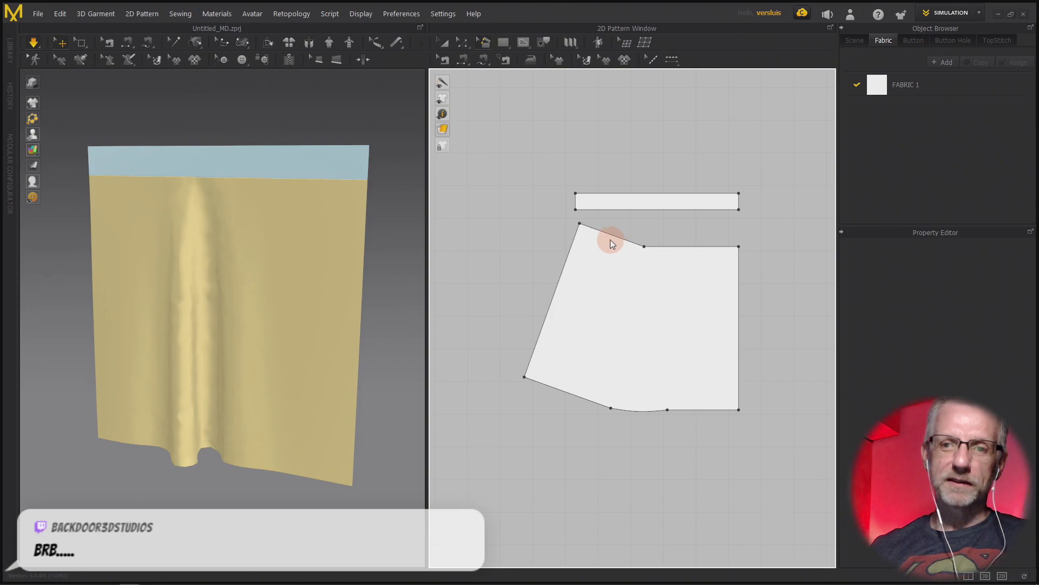
pyautogui.click(617, 237)
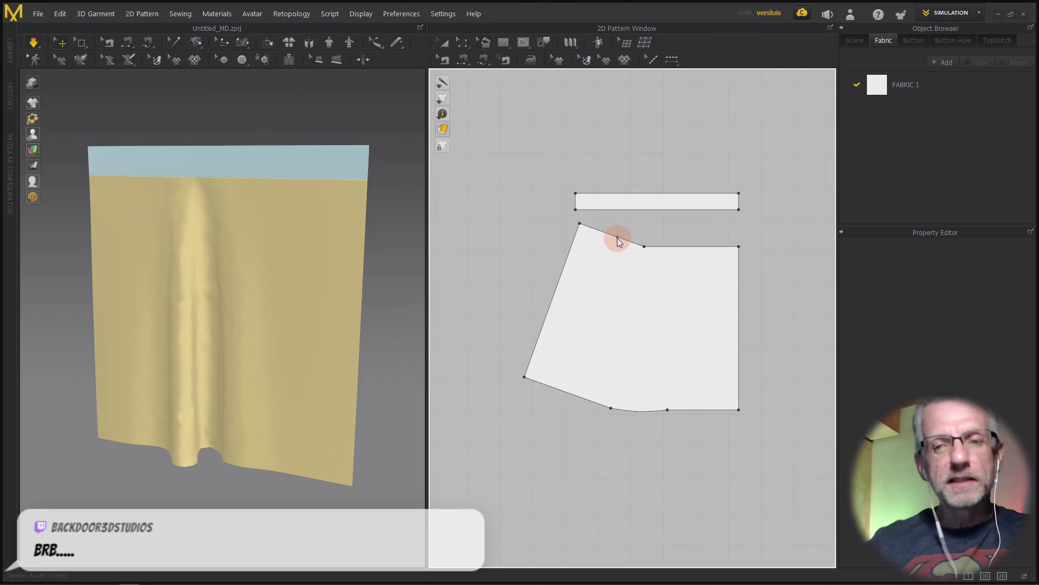
# Slash near the panel's left side from top to hem, spread that strip outward, and re-drape
pyautogui.click(631, 240)
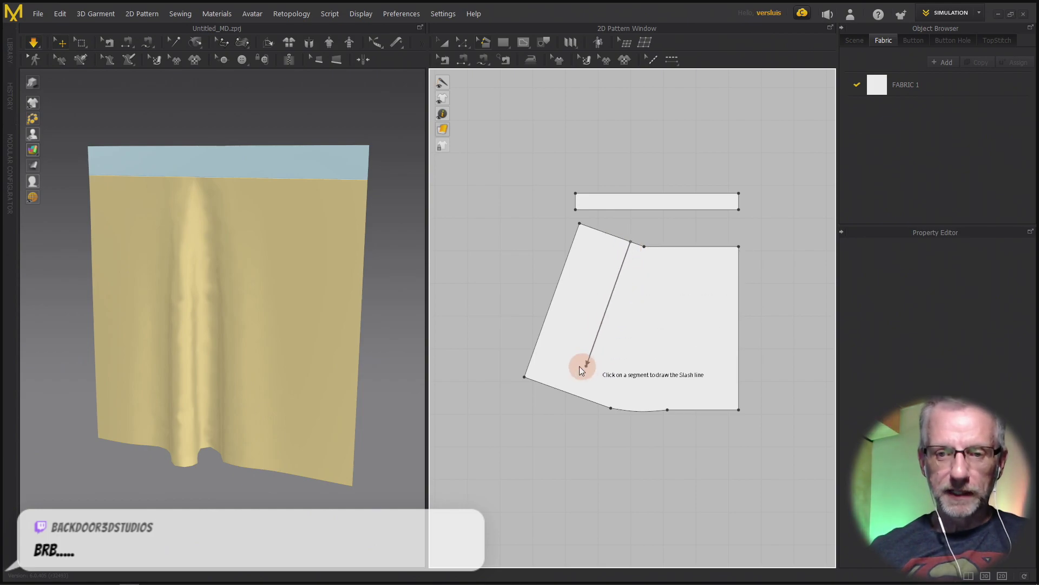
pyautogui.click(574, 390)
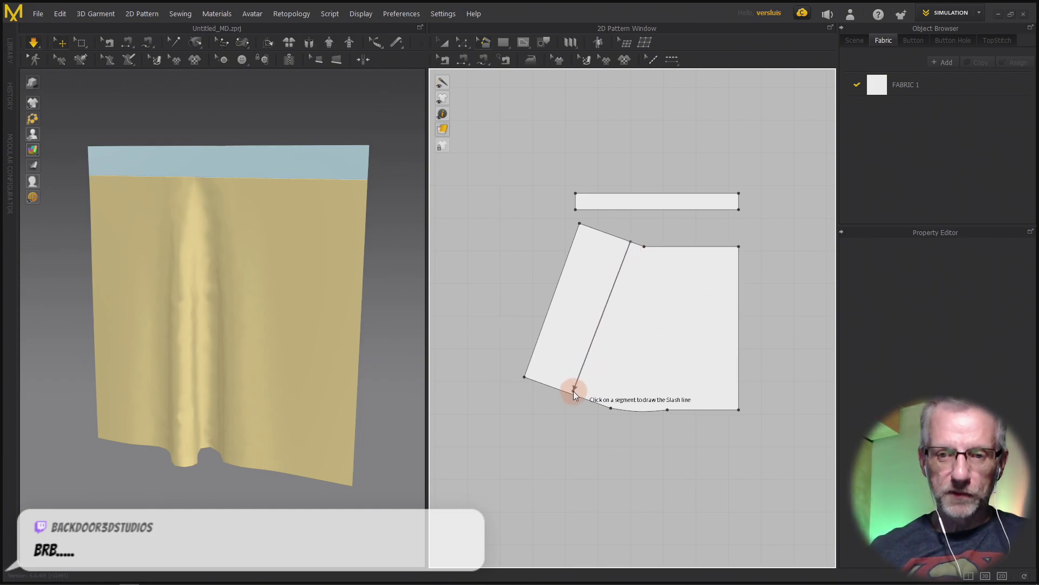
pyautogui.click(537, 382)
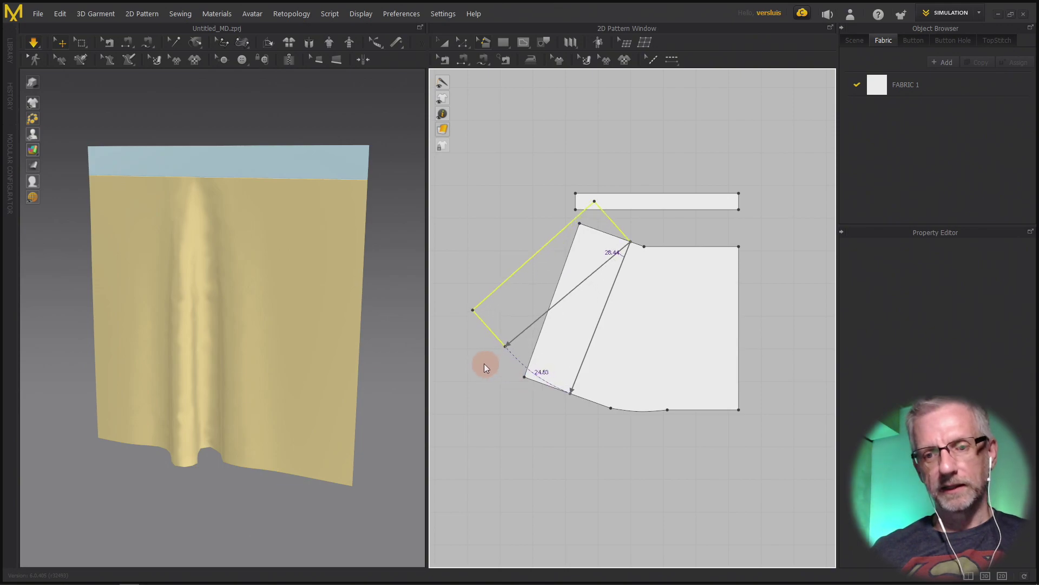
pyautogui.click(472, 356)
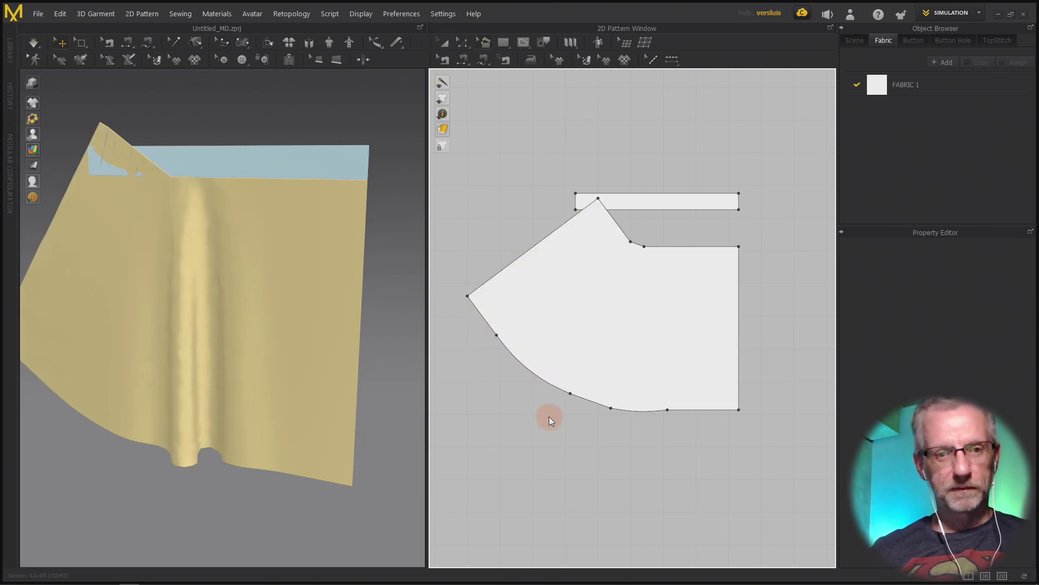
pyautogui.press('space')
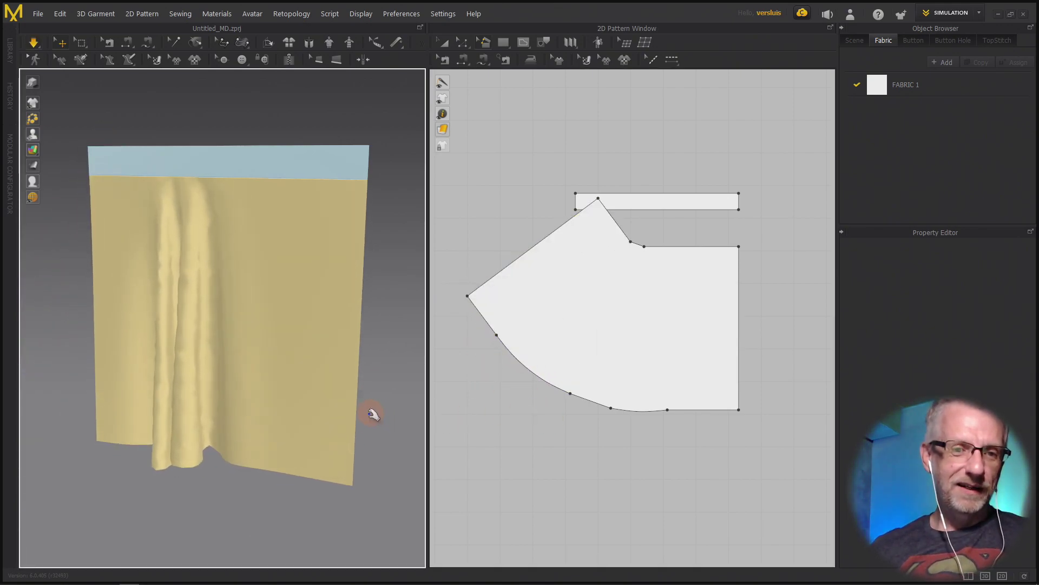
# Slash the panel's right side from top edge to hem, spread it outward, and re-simulate
pyautogui.moveTo(258, 383)
pyautogui.mouseDown(button='right')
pyautogui.moveTo(434, 390)
pyautogui.moveTo(273, 383)
pyautogui.moveTo(271, 397)
pyautogui.moveTo(262, 374)
pyautogui.moveTo(244, 390)
pyautogui.mouseUp(button='right')
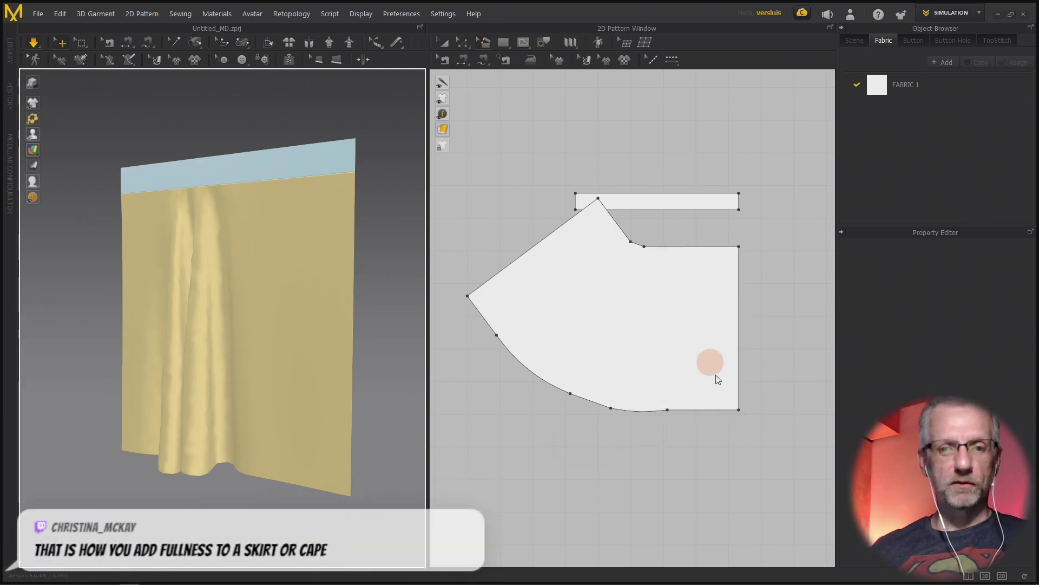
pyautogui.click(485, 42)
pyautogui.click(667, 247)
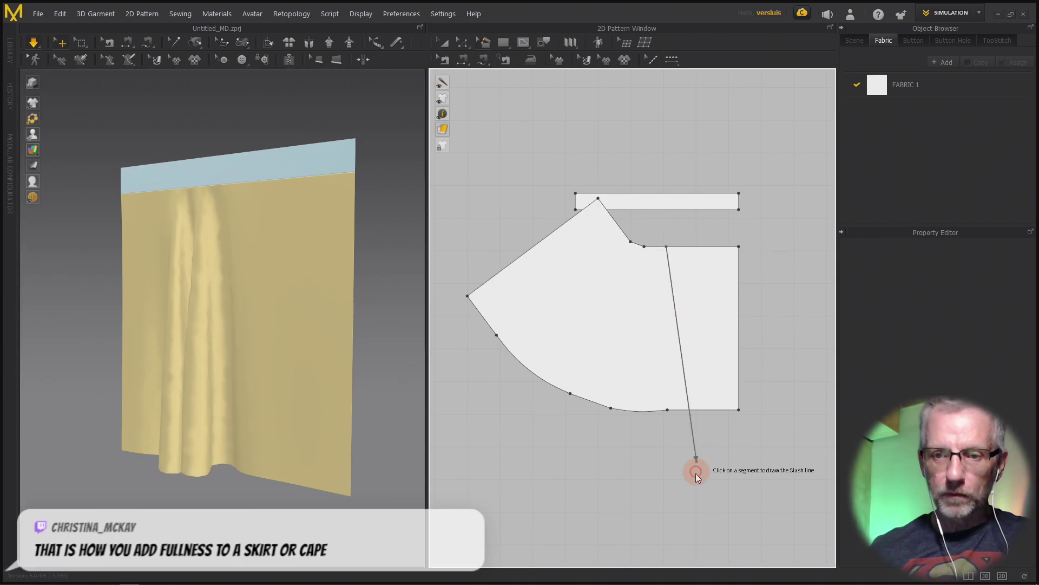
pyautogui.click(689, 407)
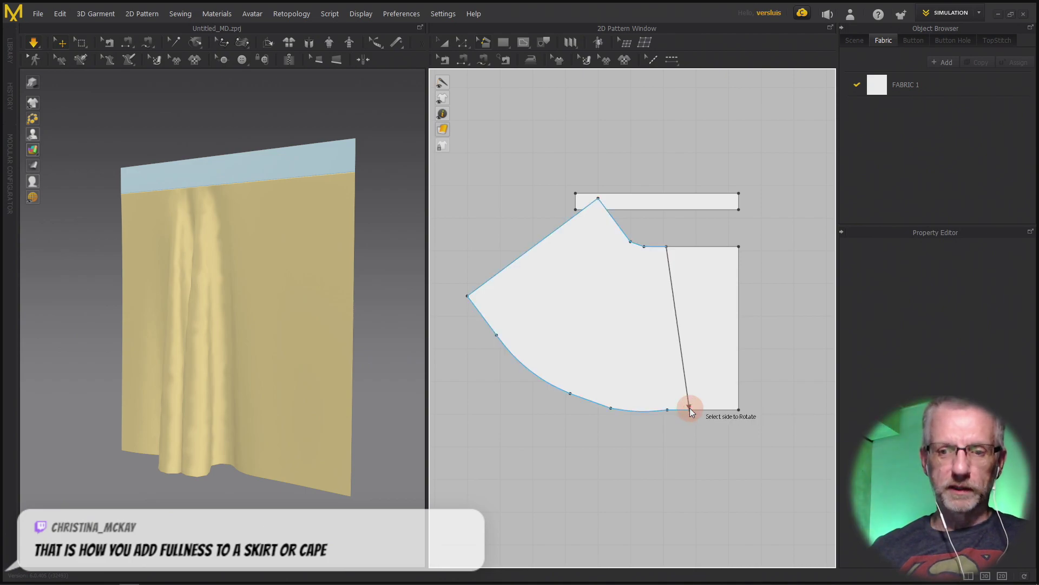
pyautogui.click(719, 404)
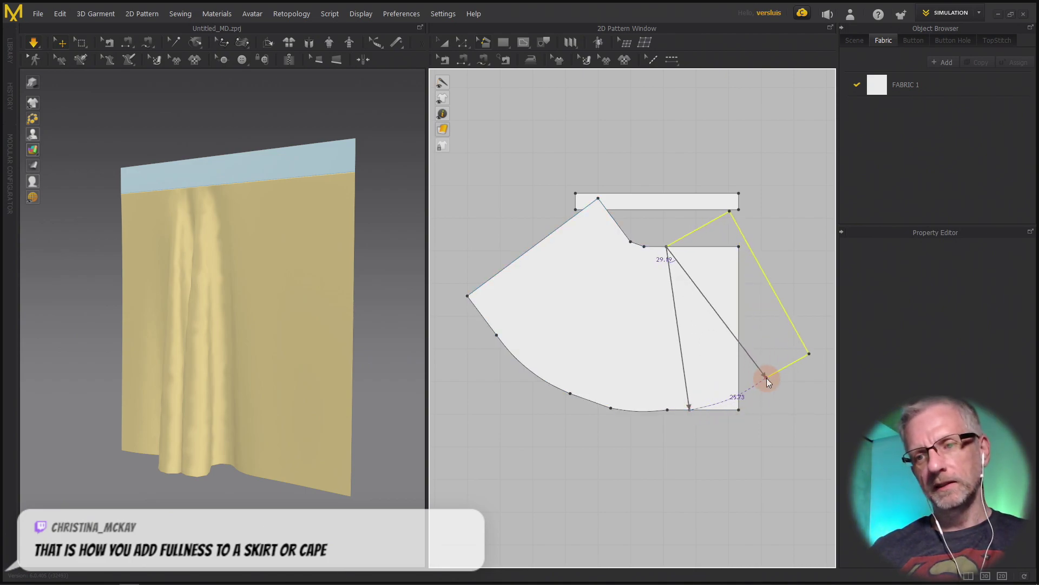
pyautogui.click(766, 378)
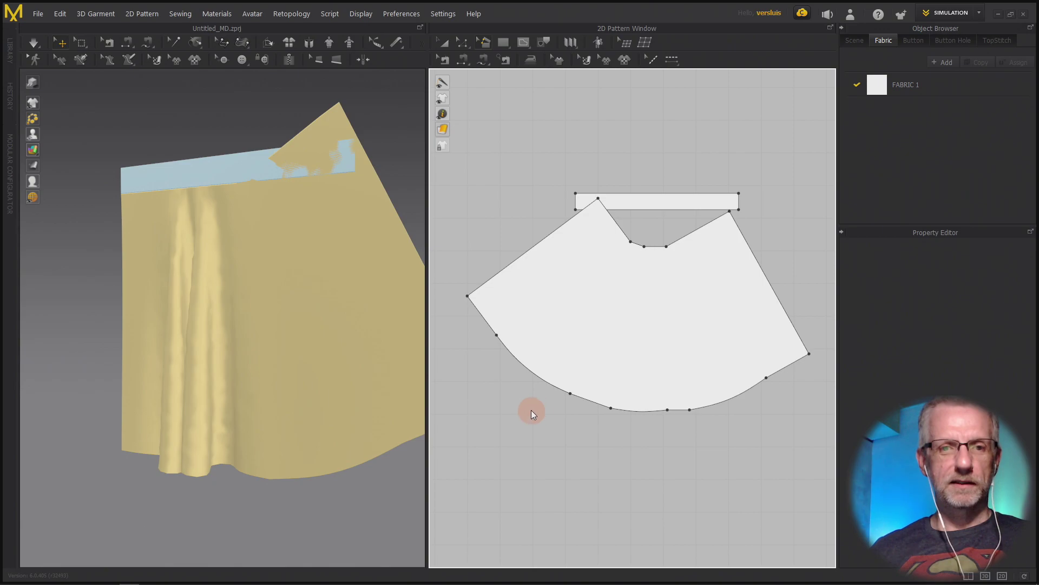
pyautogui.press('space')
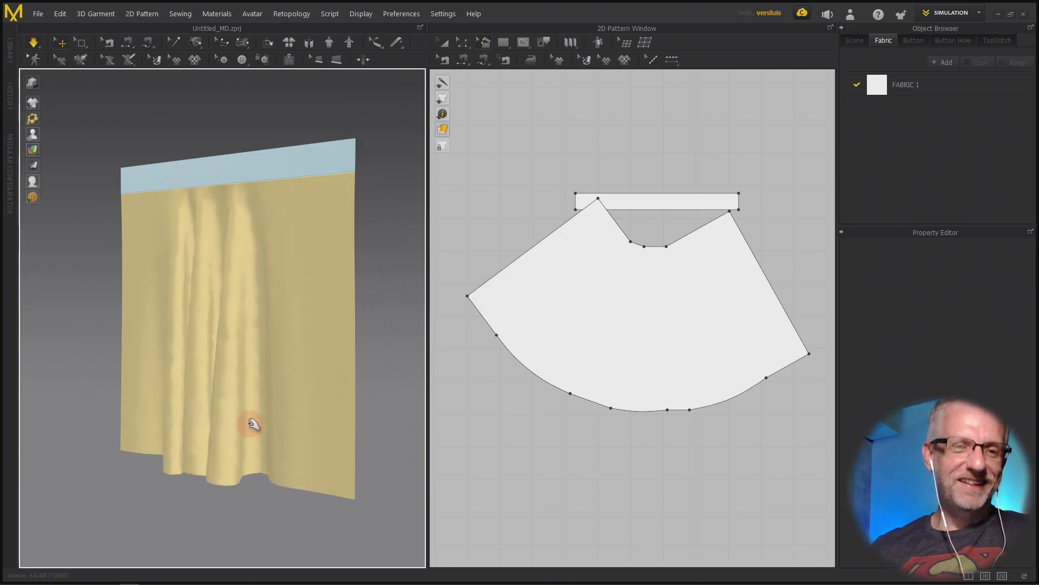
# Orbit the 3D view to see the panel from the left, then recentre and enlarge the pattern
pyautogui.moveTo(292, 426); pyautogui.dragTo(222, 444, button='right')
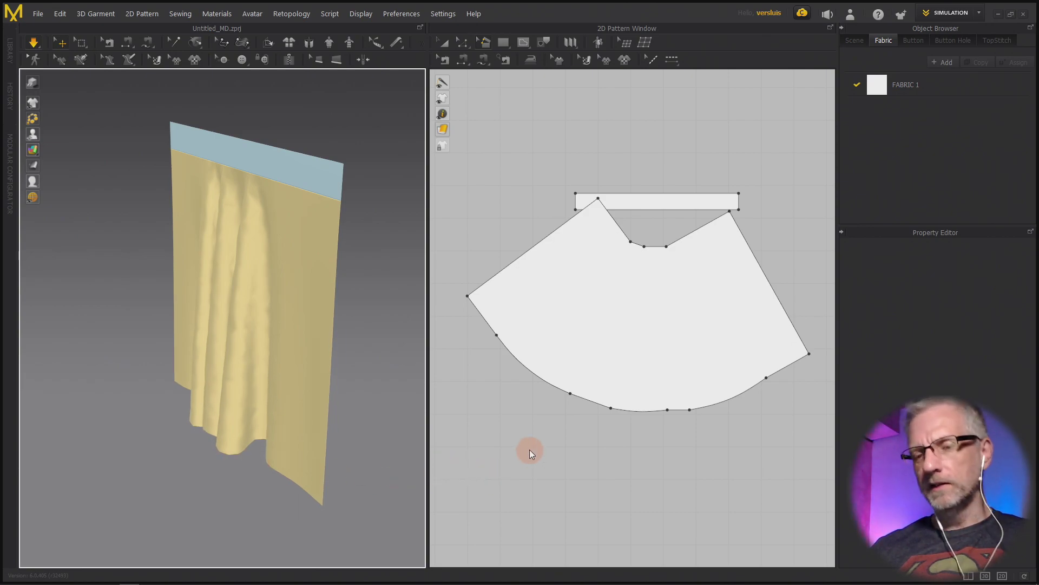
pyautogui.scroll(-3, 529, 450)
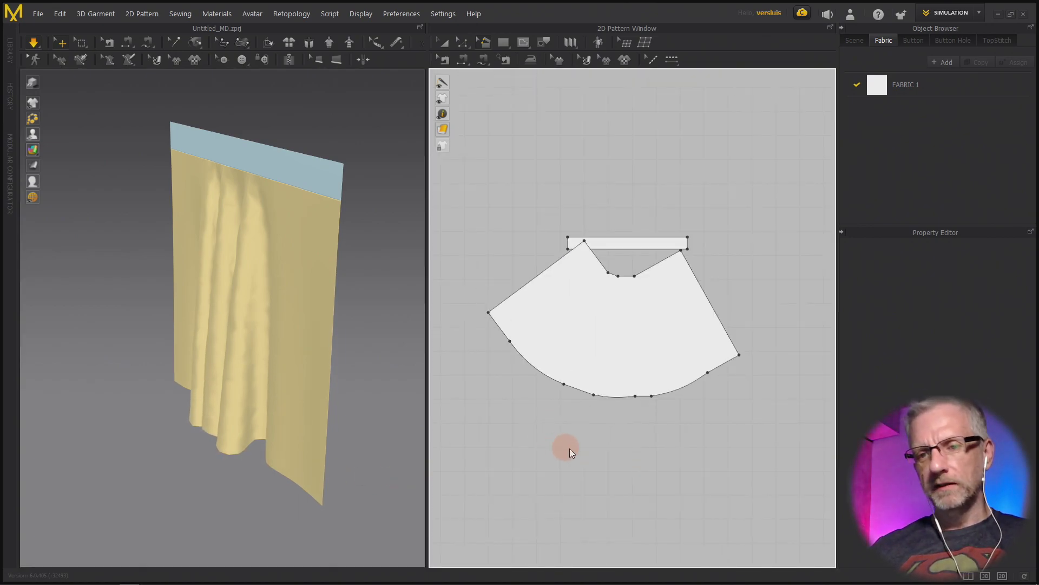
pyautogui.moveTo(570, 451); pyautogui.dragTo(589, 434, button='right')
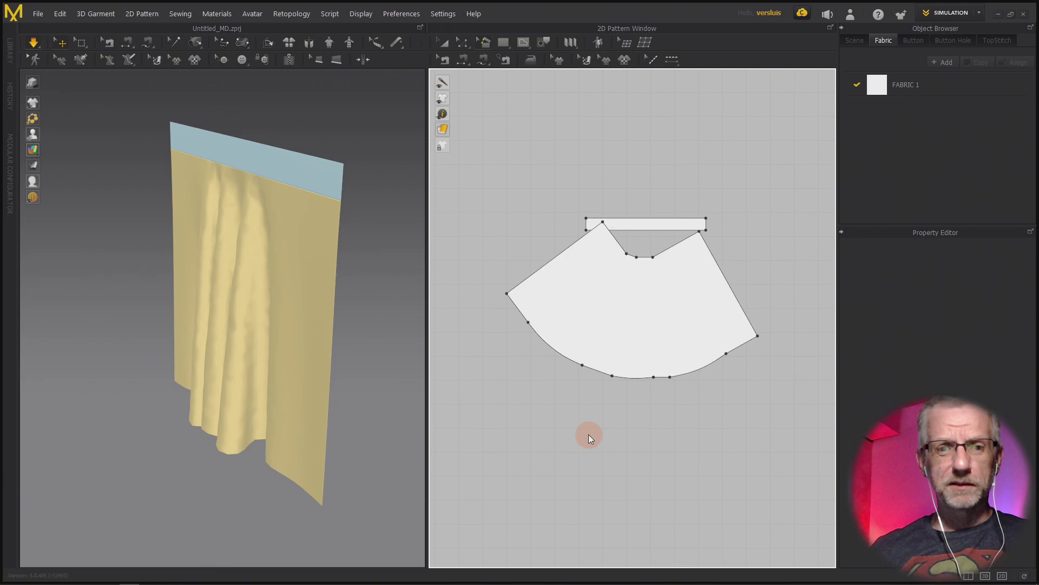
pyautogui.scroll(2, 596, 435)
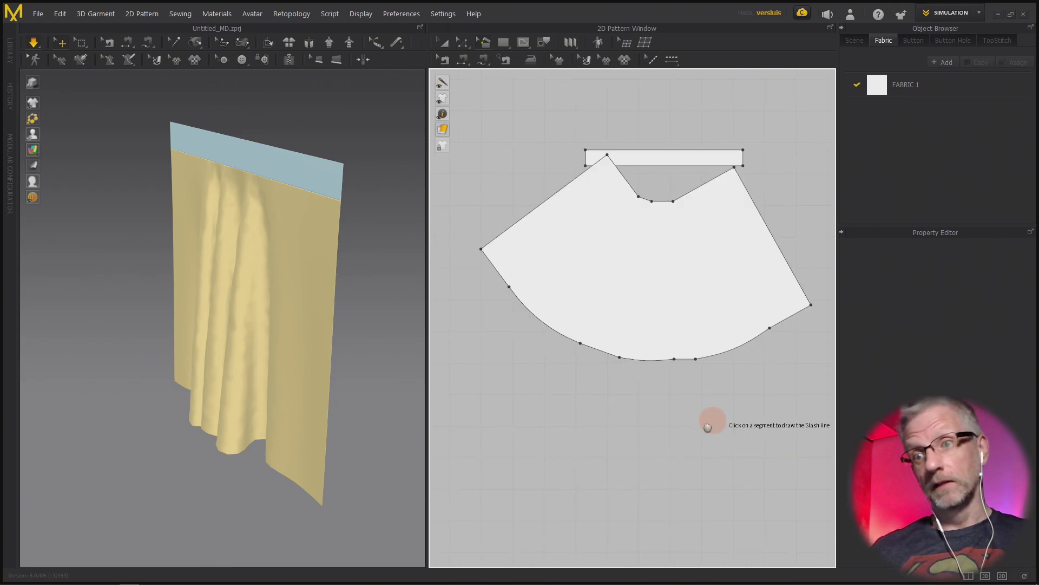
# Slash down the panel's centre from the top notch, spread the left part further, and simulate
pyautogui.moveTo(707, 428); pyautogui.dragTo(662, 442, button='right')
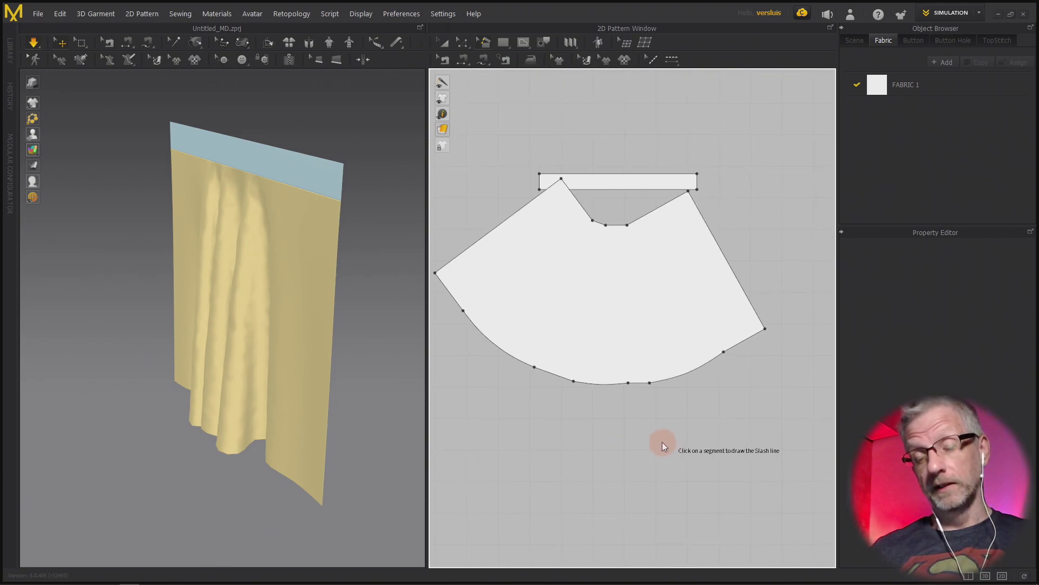
pyautogui.click(643, 216)
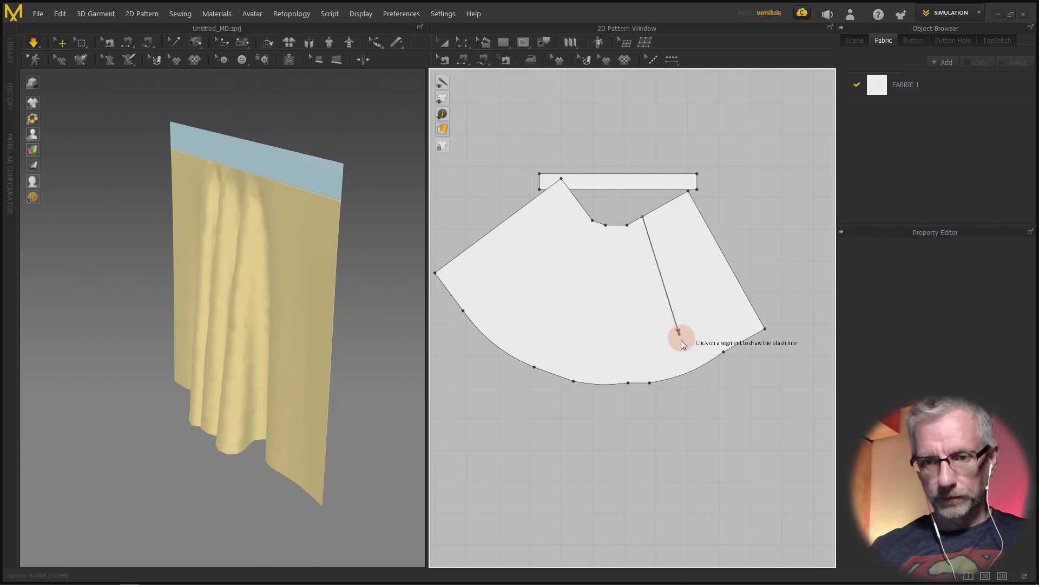
pyautogui.click(668, 380)
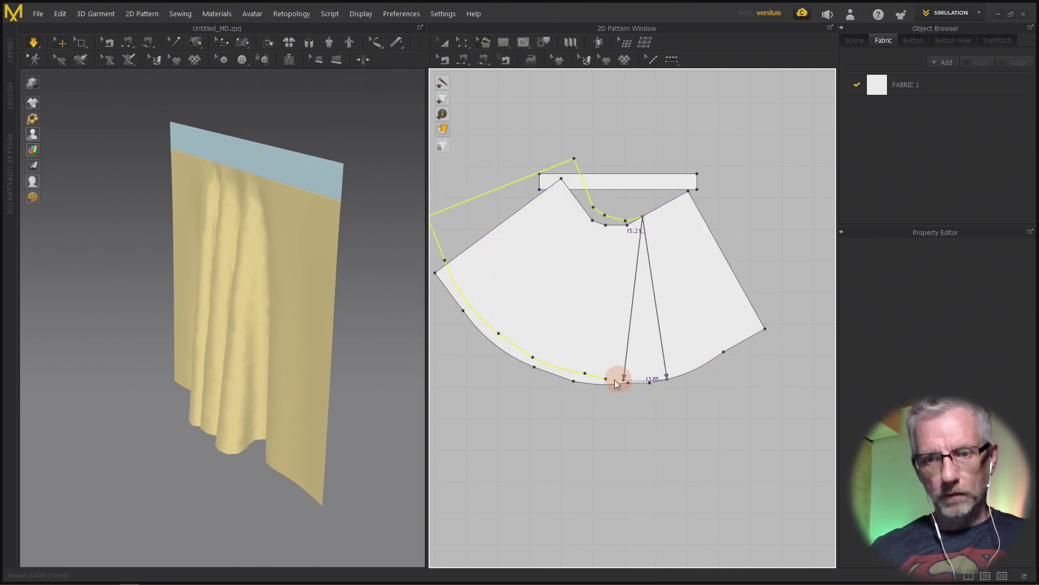
pyautogui.click(708, 362)
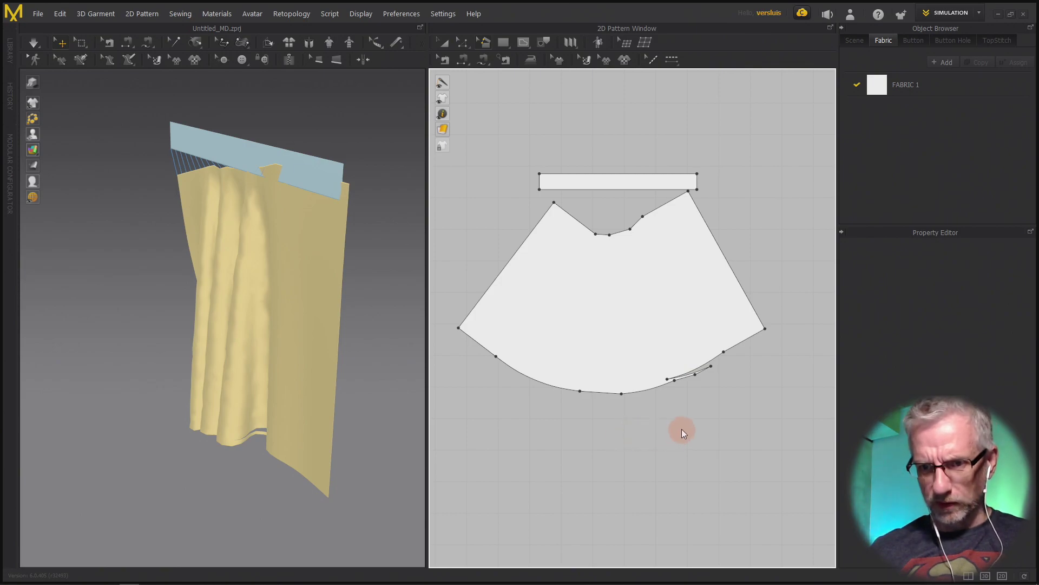
pyautogui.press('space')
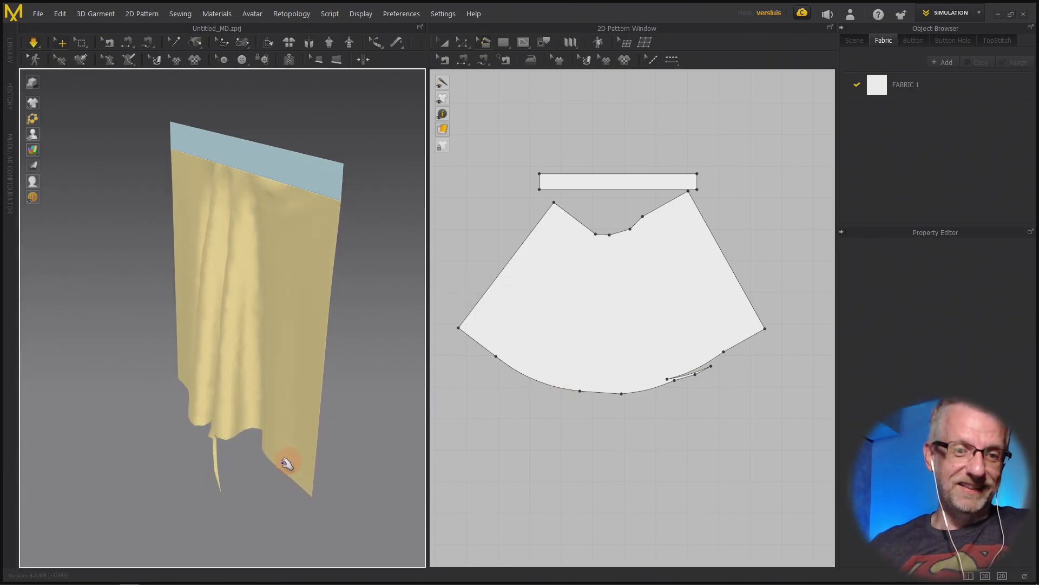
# Pull the loose hem strand, stop the simulation, and undo the extra spread
pyautogui.moveTo(237, 478); pyautogui.dragTo(237, 487)
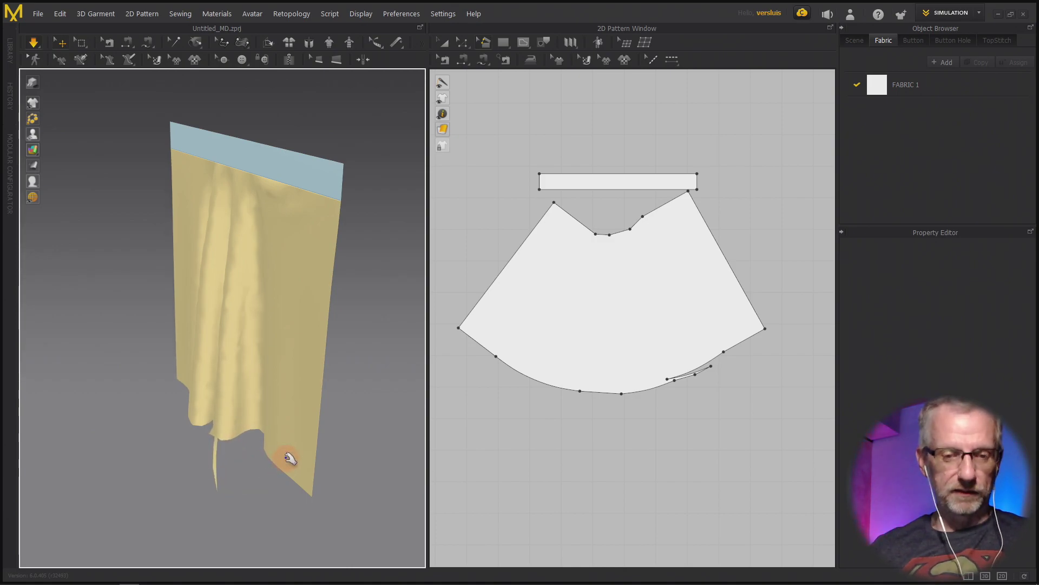
pyautogui.press('space')
pyautogui.hotkey('ctrl', 'z')
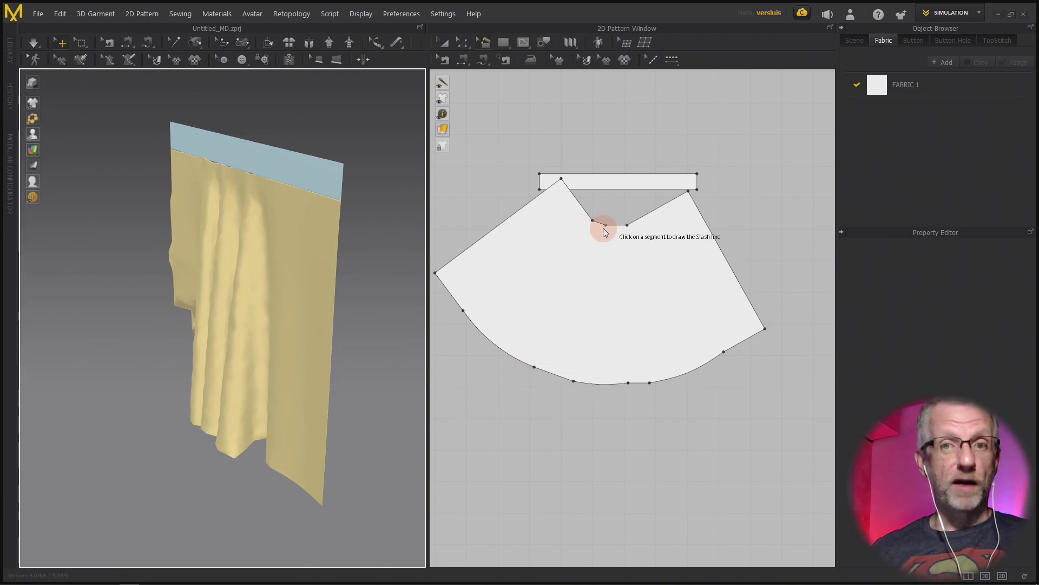
# Slash from the panel's lower-left edge to the top notch and fix the left strip rotated outward
pyautogui.click(457, 301)
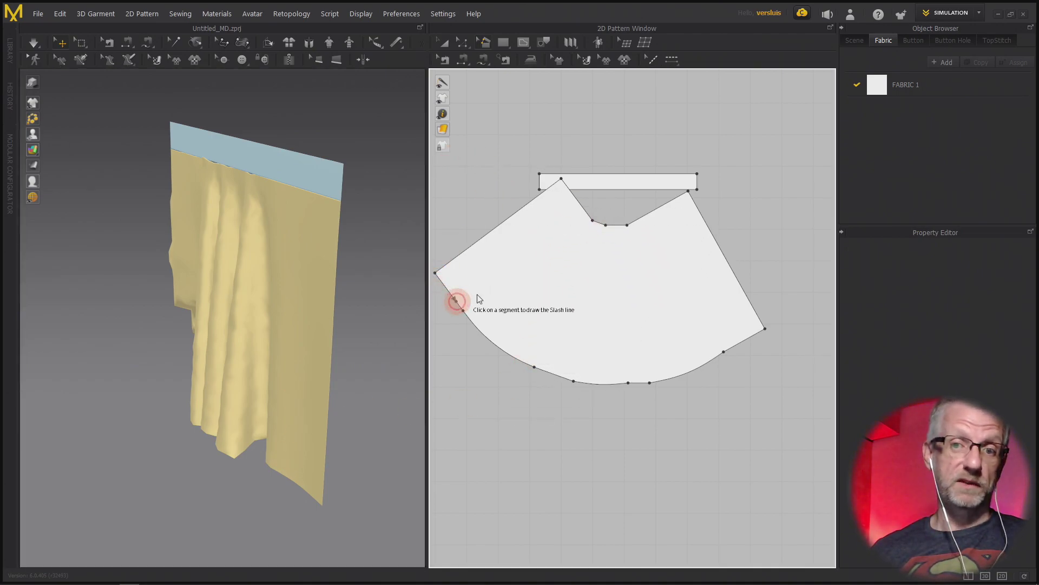
pyautogui.moveTo(478, 296); pyautogui.dragTo(576, 198)
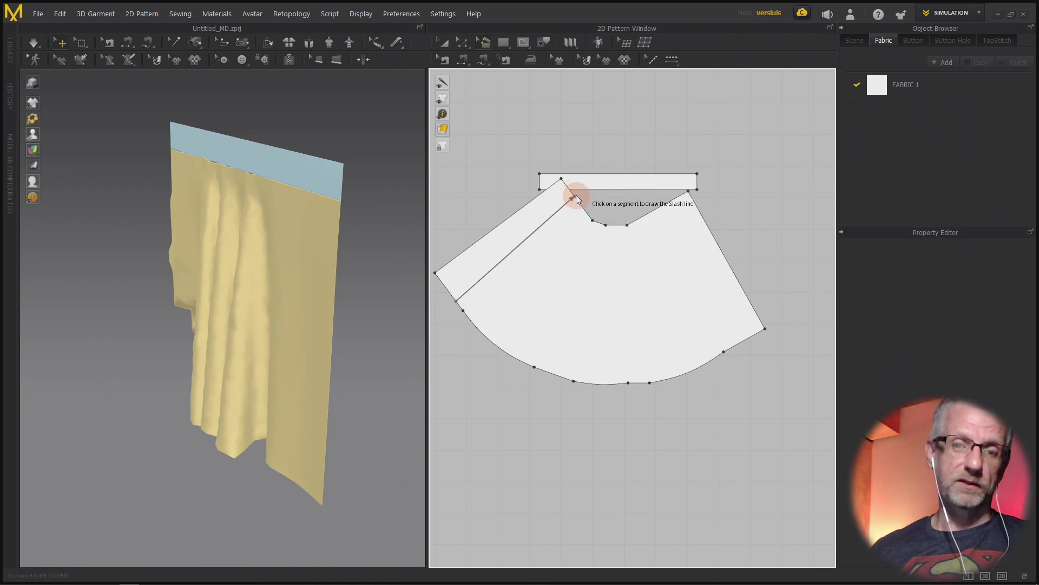
pyautogui.click(576, 199)
pyautogui.click(560, 191)
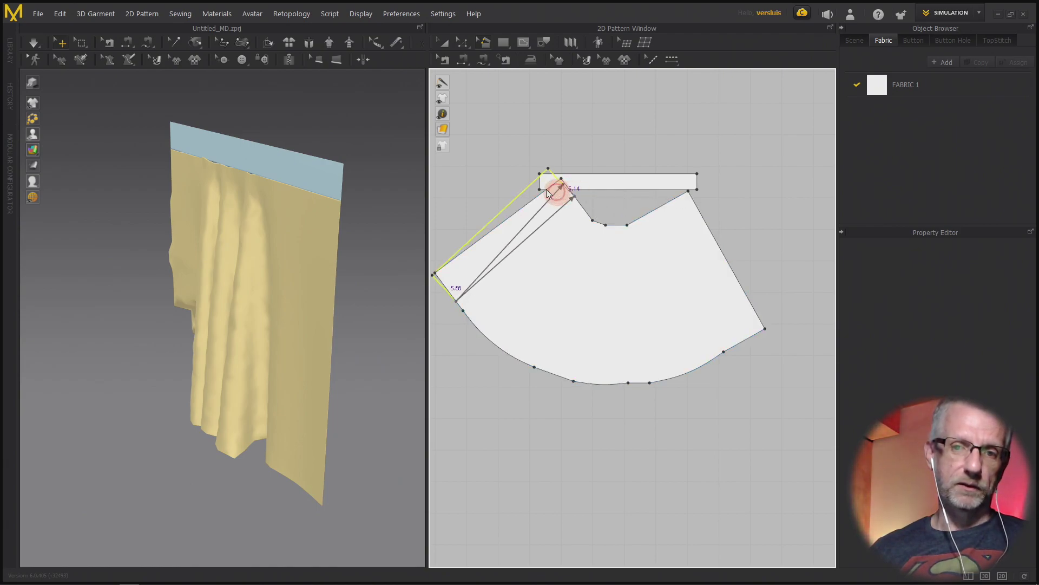
pyautogui.click(468, 189)
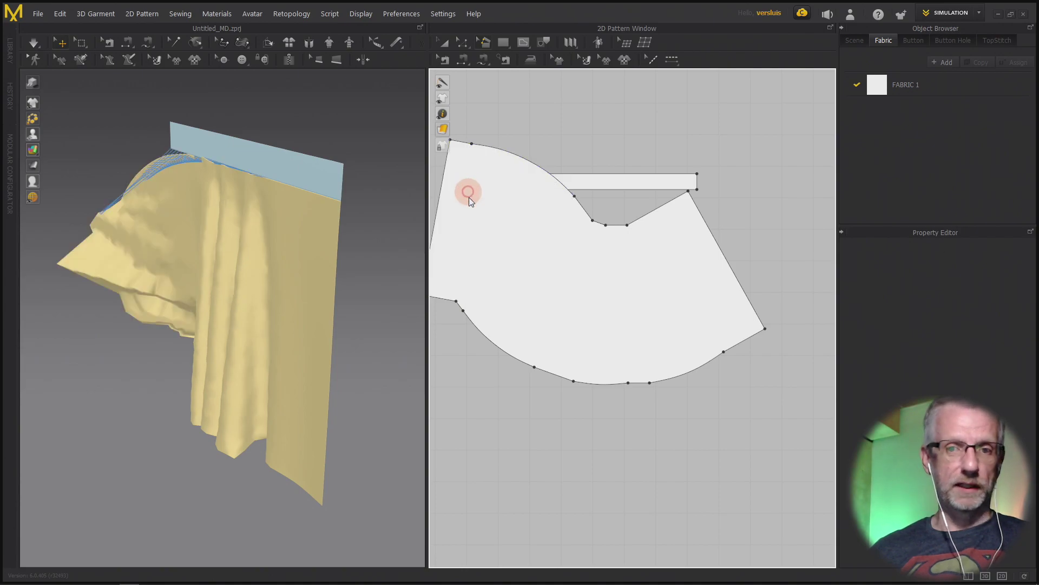
# Orbit the skirt to a front view and move the waistband piece up above the panel
pyautogui.moveTo(340, 394); pyautogui.dragTo(343, 437, button='right')
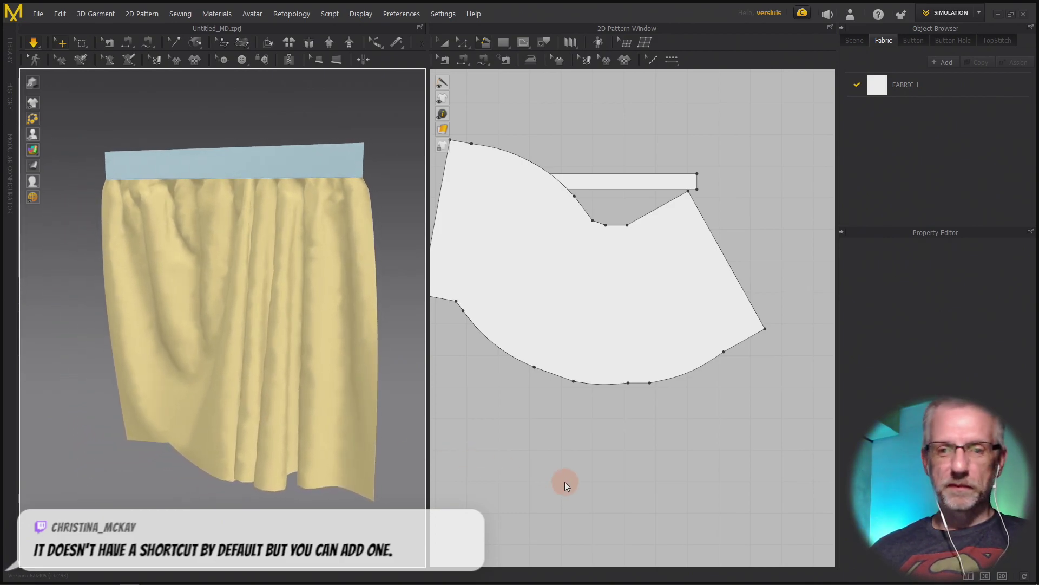
pyautogui.scroll(2, 659, 529)
pyautogui.scroll(-3, 598, 528)
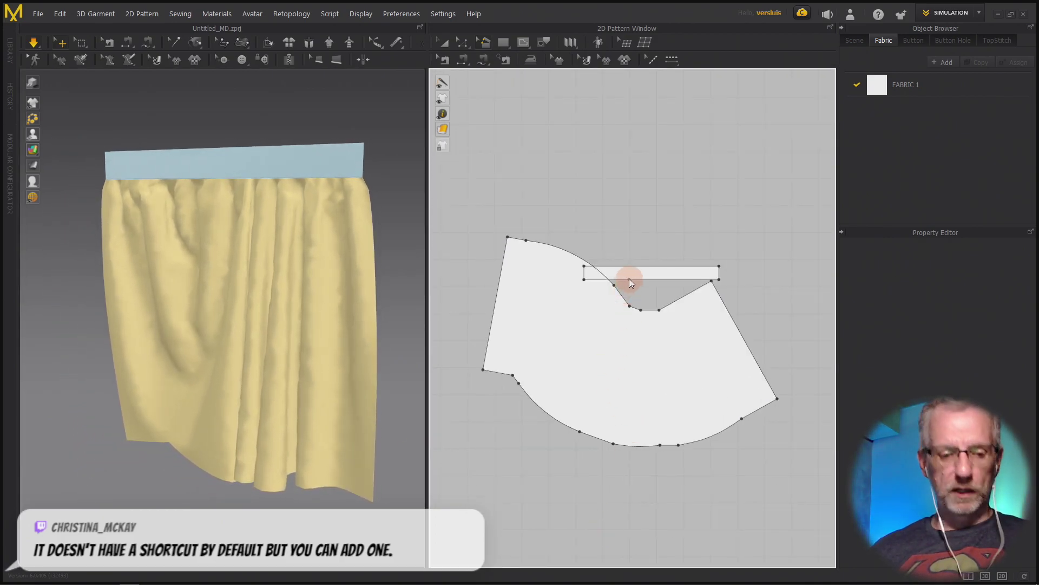
pyautogui.moveTo(639, 272); pyautogui.dragTo(625, 174)
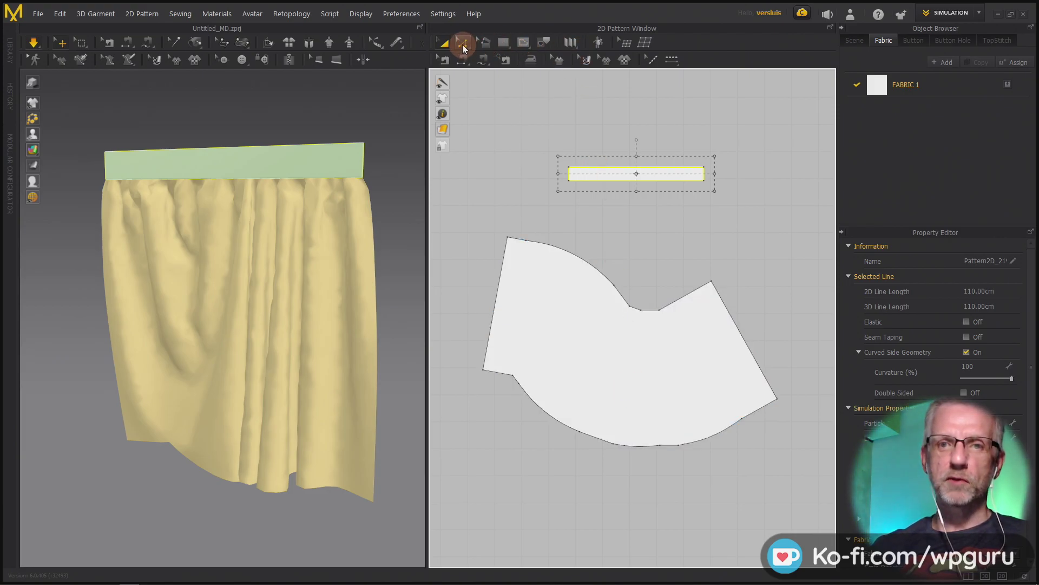
# Slash the panel's right side top to bottom, rotate it open, and re-drape the skirt
pyautogui.click(483, 43)
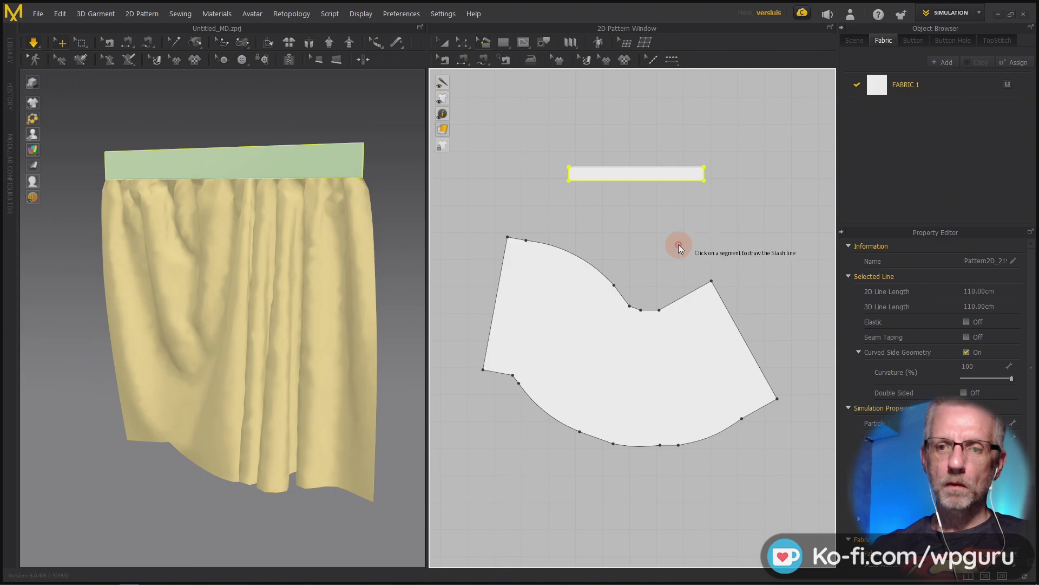
pyautogui.click(696, 293)
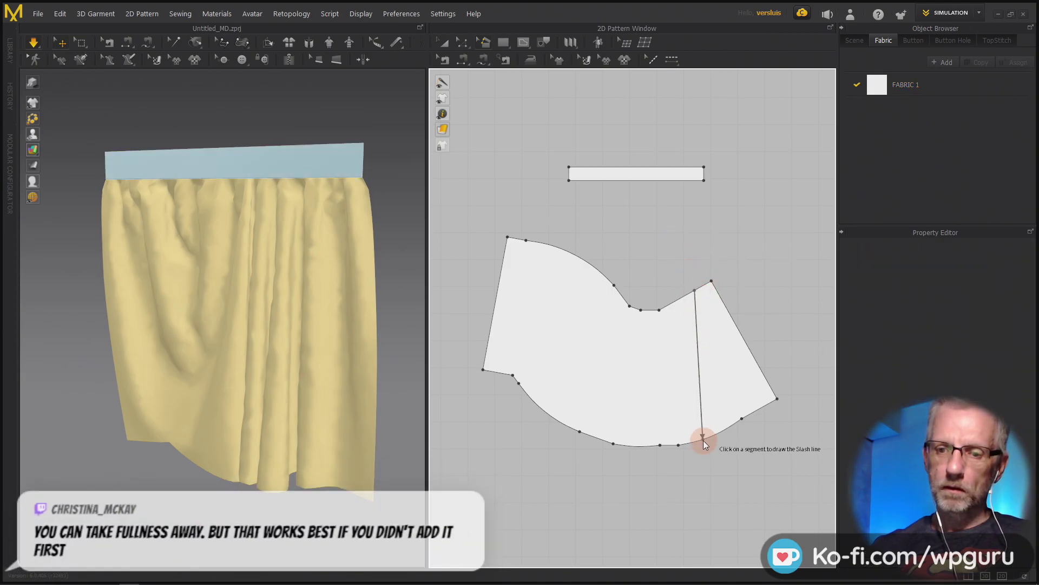
pyautogui.click(702, 438)
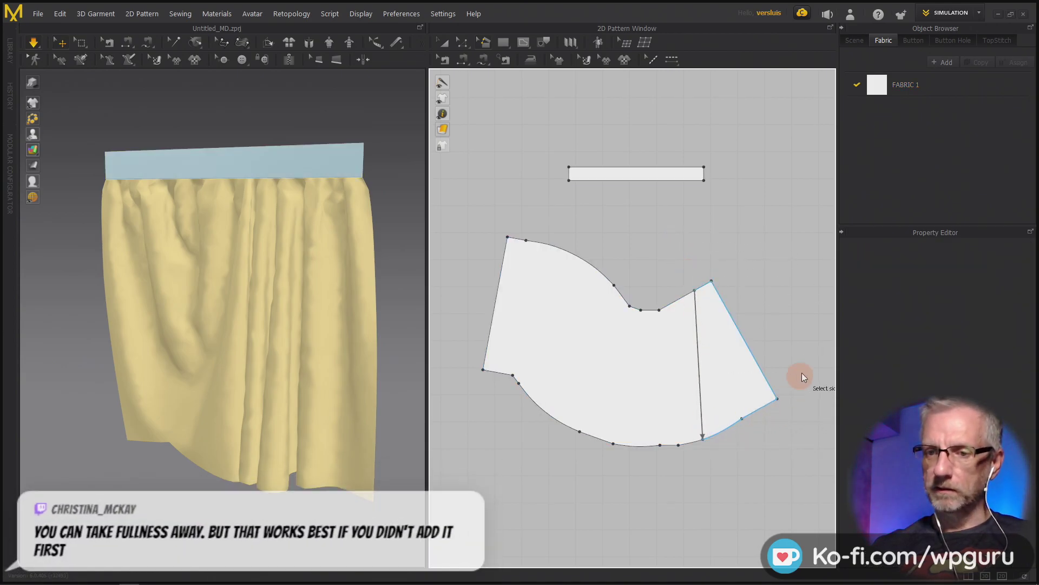
pyautogui.click(763, 389)
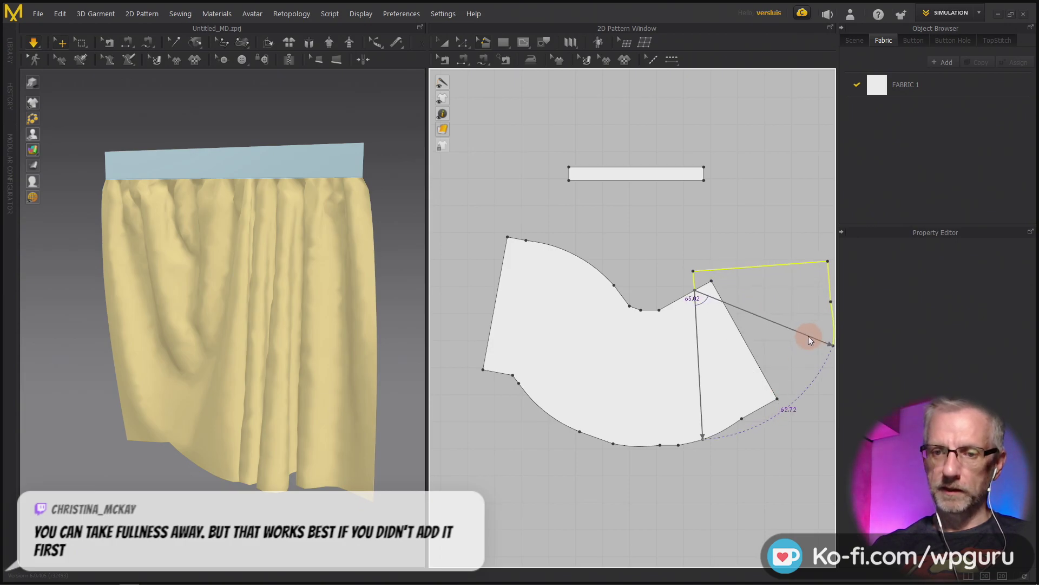
pyautogui.click(808, 337)
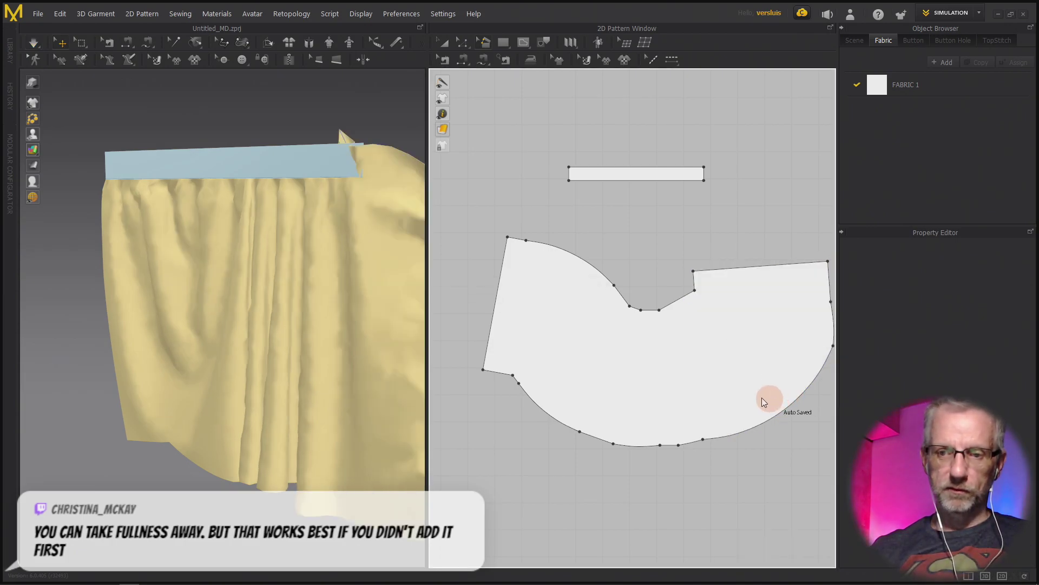
pyautogui.press('space')
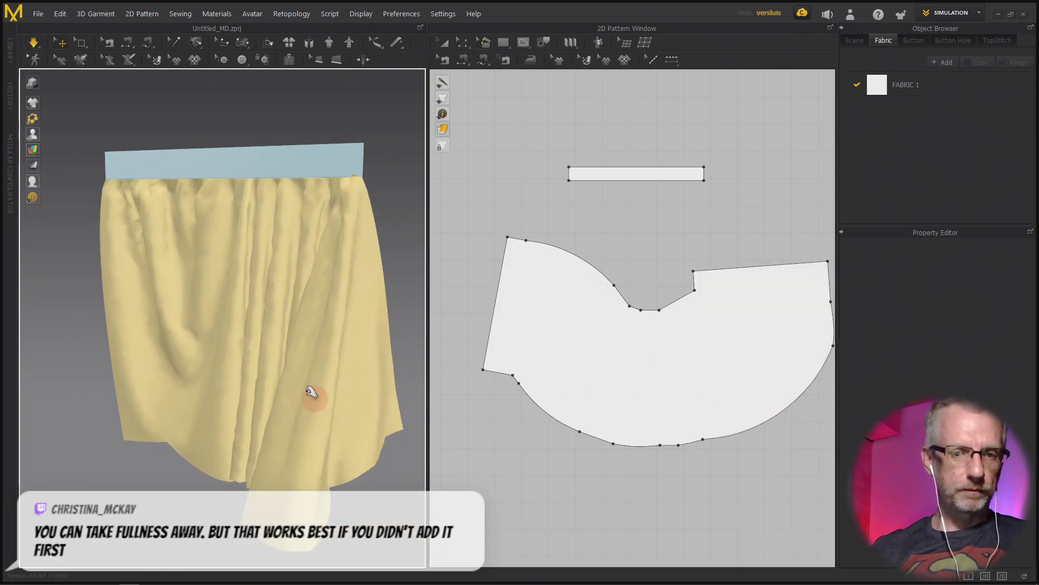
pyautogui.moveTo(304, 384)
pyautogui.mouseDown(button='right')
pyautogui.moveTo(228, 364)
pyautogui.moveTo(318, 375)
pyautogui.moveTo(392, 369)
pyautogui.moveTo(109, 388)
pyautogui.moveTo(317, 379)
pyautogui.moveTo(306, 372)
pyautogui.moveTo(299, 381)
pyautogui.mouseUp(button='right')
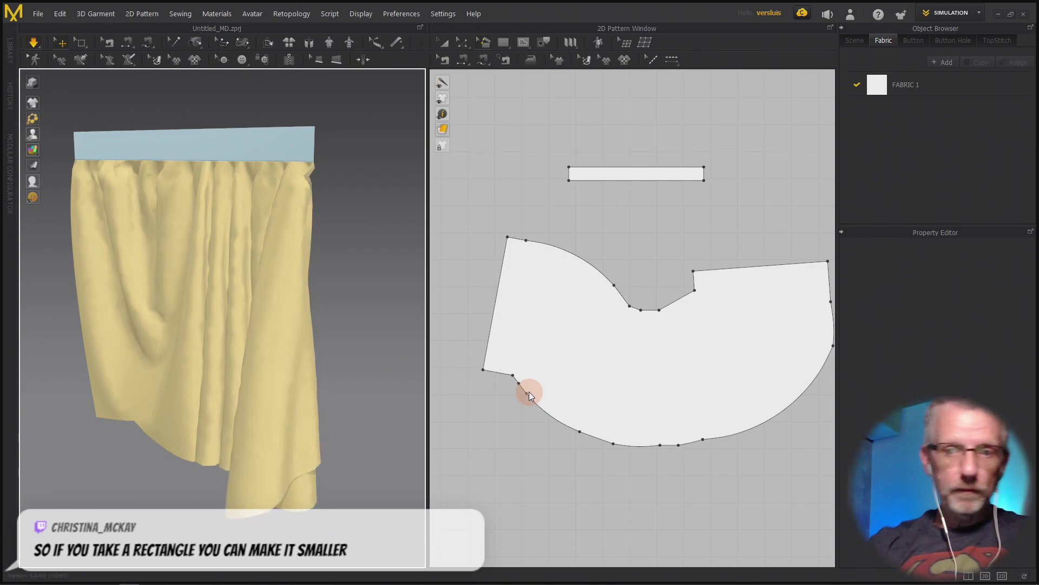
pyautogui.moveTo(583, 405); pyautogui.dragTo(554, 402, button='middle')
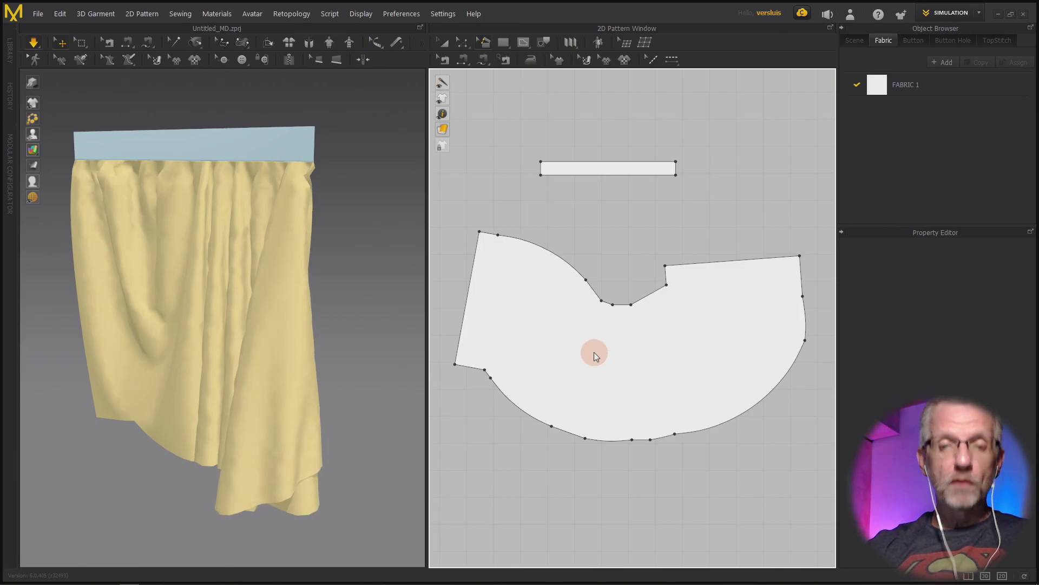
# Delete the fanned panel and create a 100 × 50 cm rectangle
pyautogui.click(578, 326)
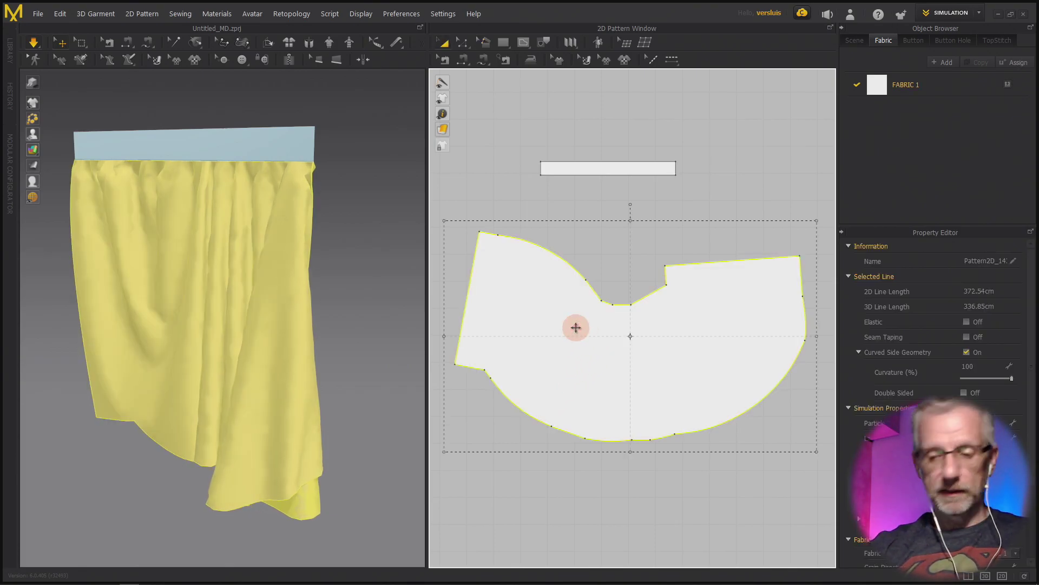
pyautogui.press('Delete')
pyautogui.press('s')
pyautogui.click(562, 304)
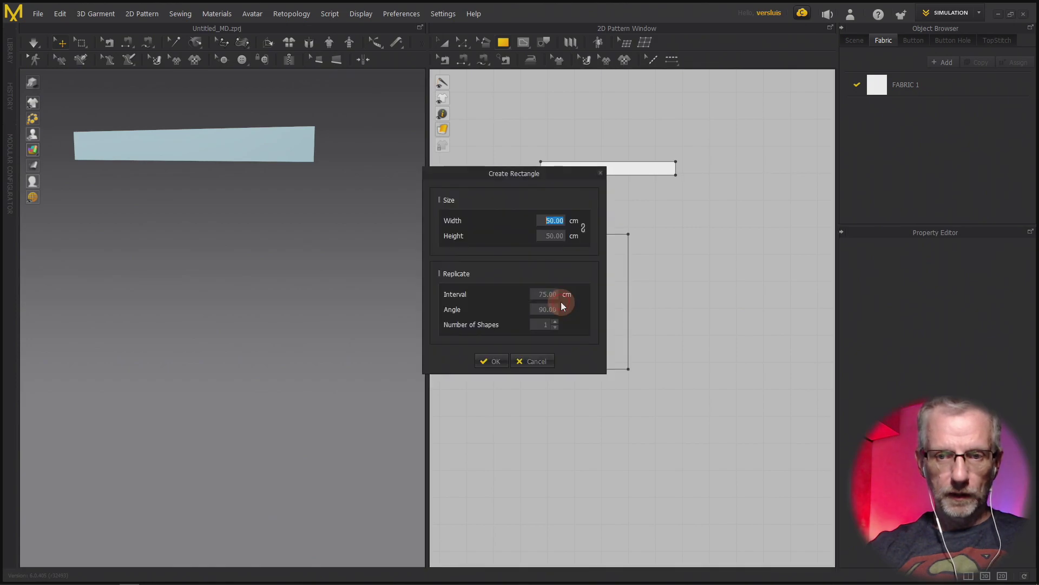
pyautogui.write('100')
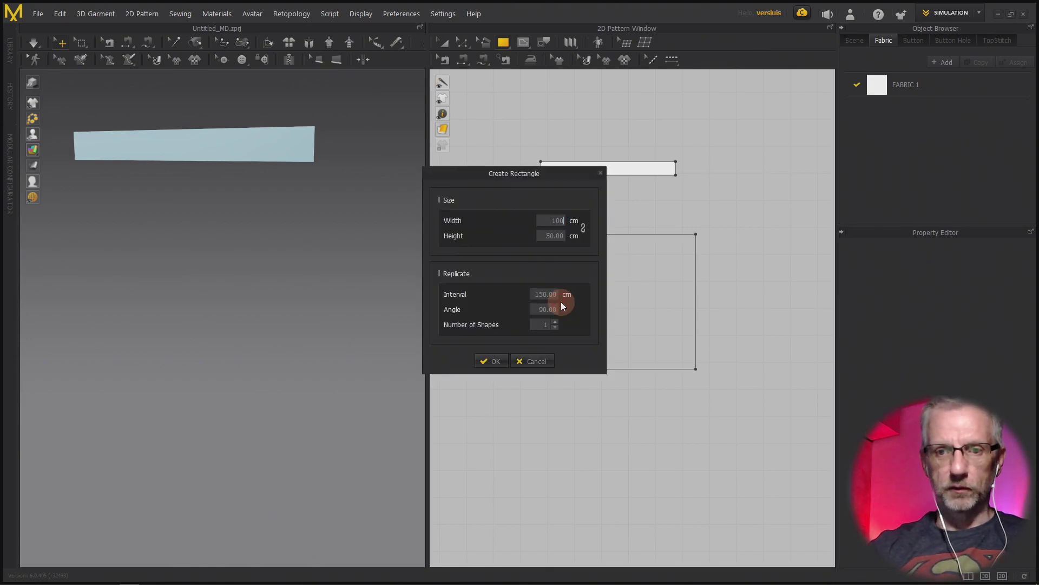
pyautogui.press('Return')
# Position the rectangle below the waistband and sew its top edge to the waistband's bottom edge
pyautogui.moveTo(545, 333); pyautogui.dragTo(617, 353, button='right')
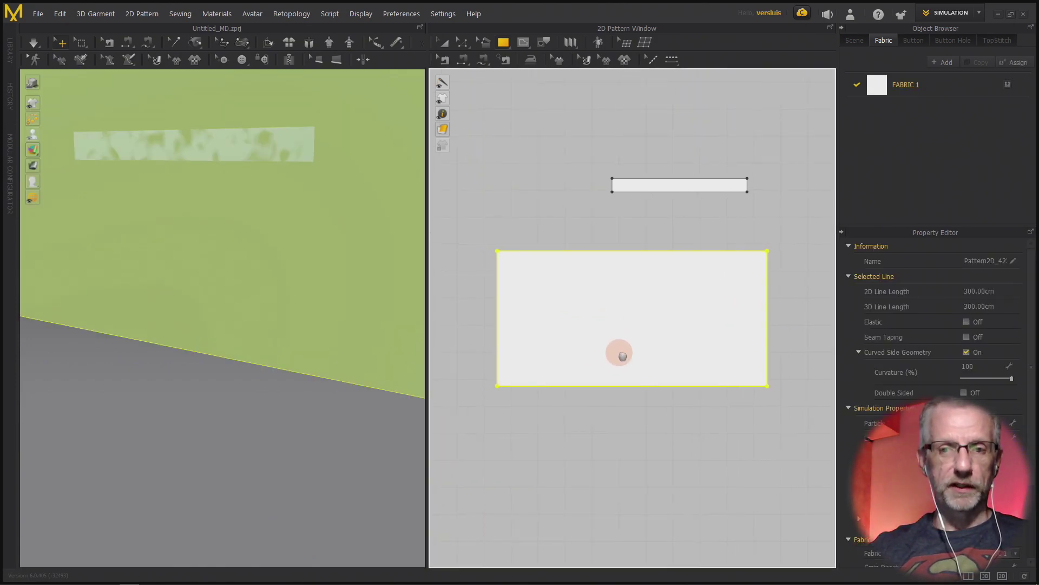
pyautogui.moveTo(618, 337); pyautogui.dragTo(666, 309)
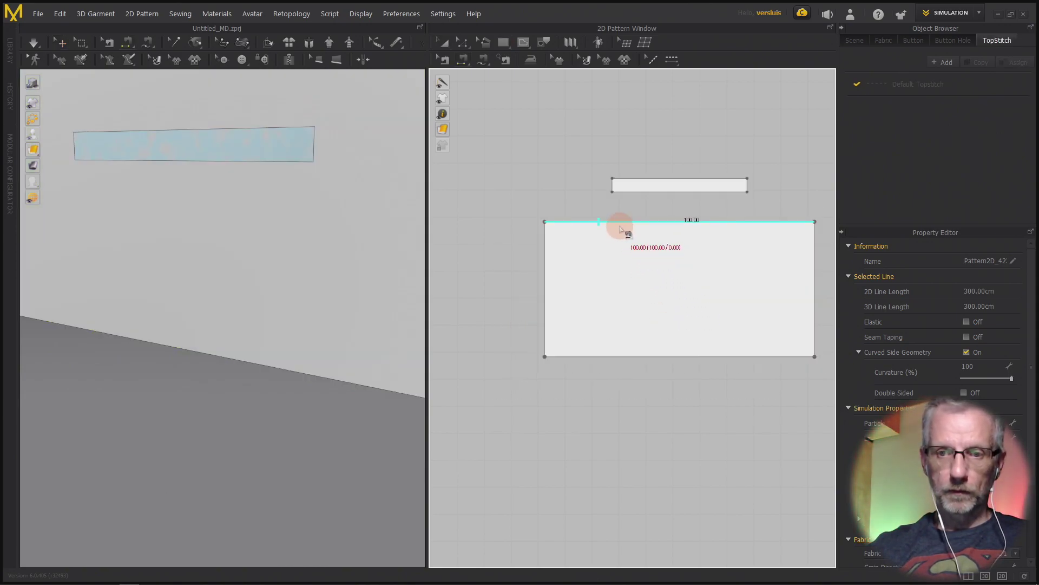
pyautogui.click(624, 222)
pyautogui.click(639, 191)
# Simulate the newly sewn rectangle, recentre the pattern view, then stop the simulation
pyautogui.click(239, 341)
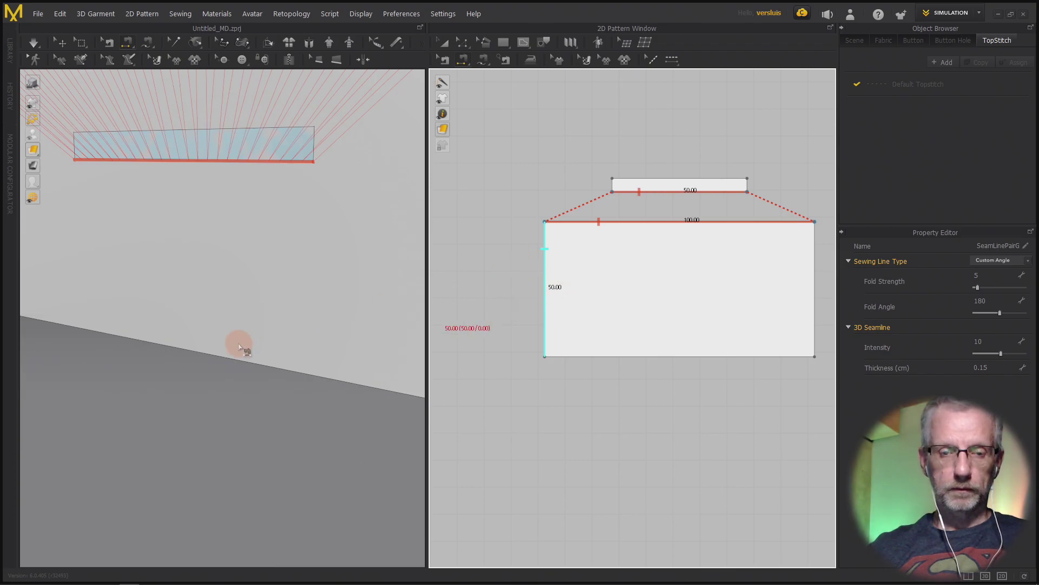
pyautogui.press('space')
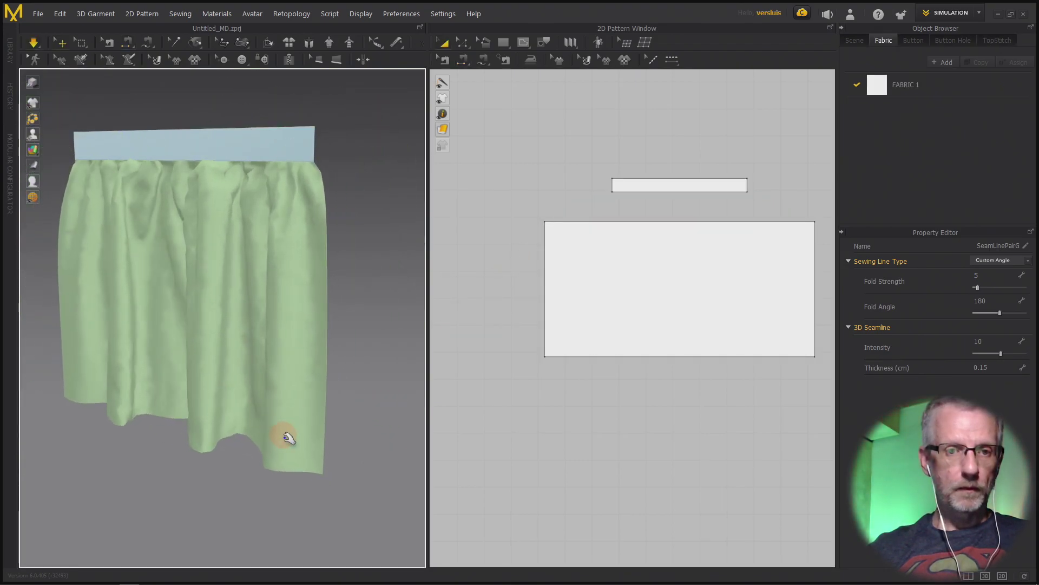
pyautogui.moveTo(588, 471); pyautogui.dragTo(534, 481, button='middle')
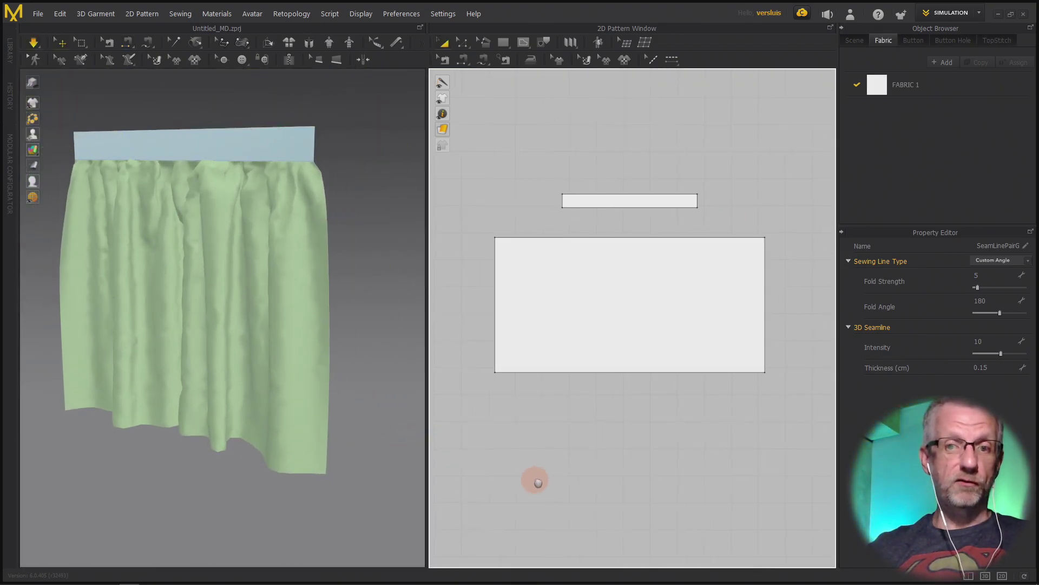
pyautogui.scroll(1, 550, 476)
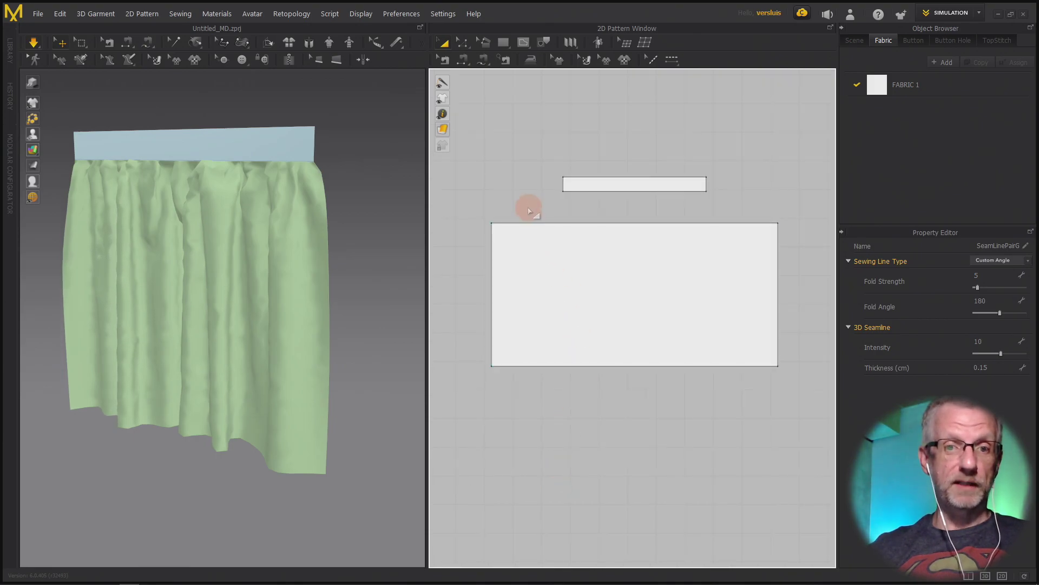
pyautogui.press('t')
pyautogui.click(485, 44)
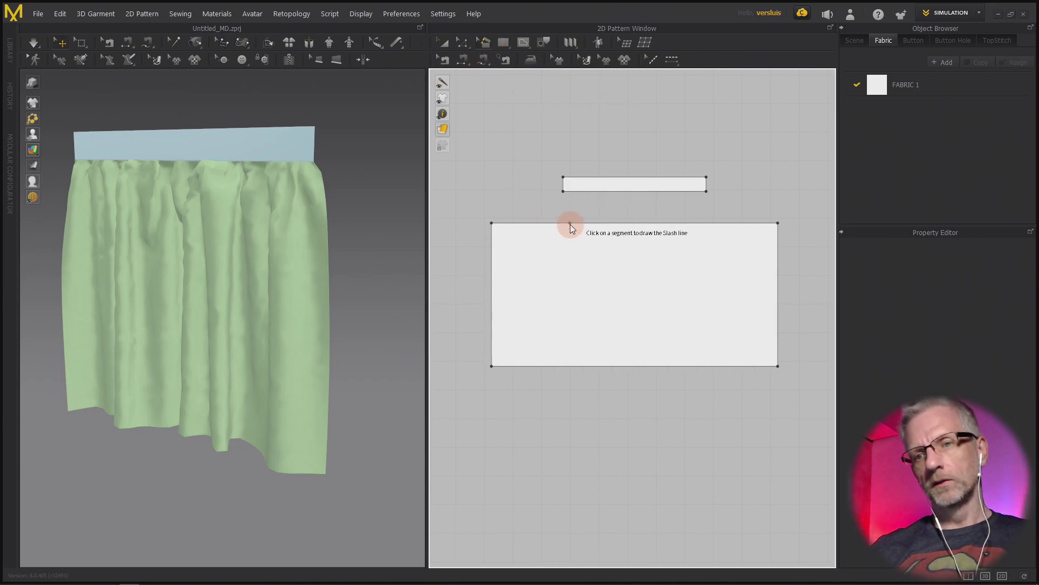
# Slash the rectangle from top edge to bottom, rotate the left side outward, and simulate
pyautogui.click(638, 225)
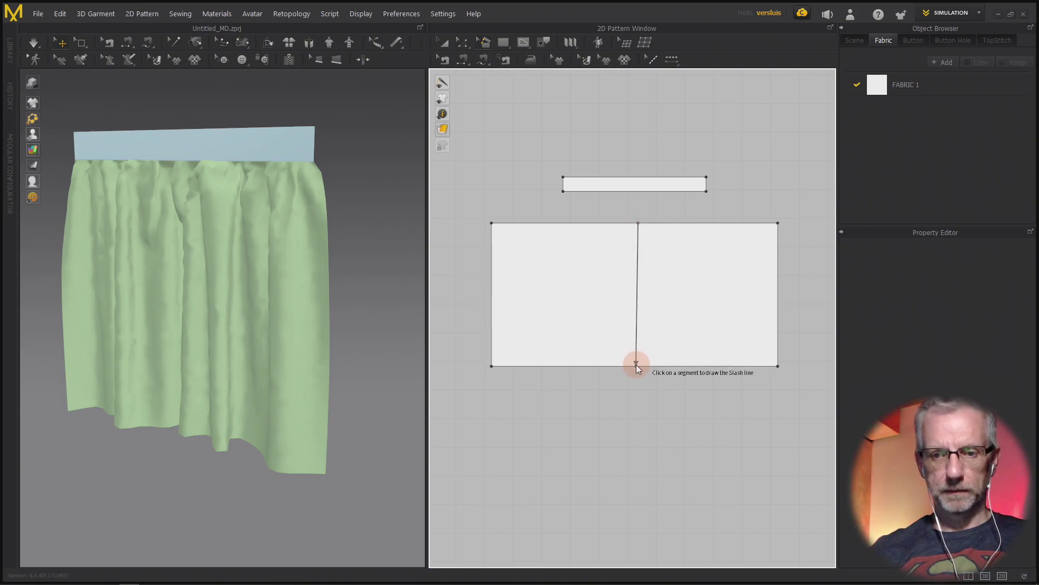
pyautogui.click(589, 366)
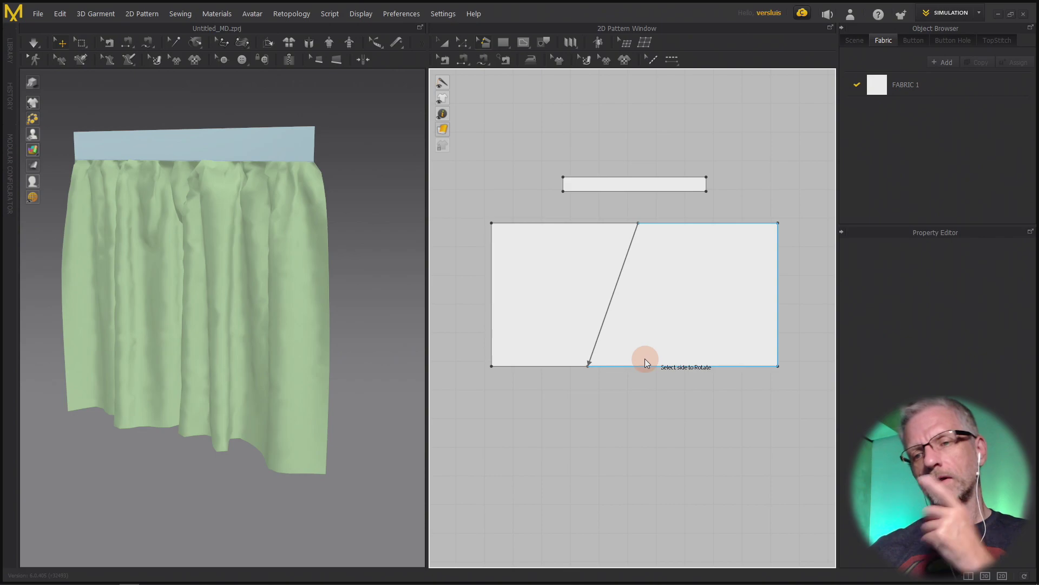
pyautogui.click(572, 365)
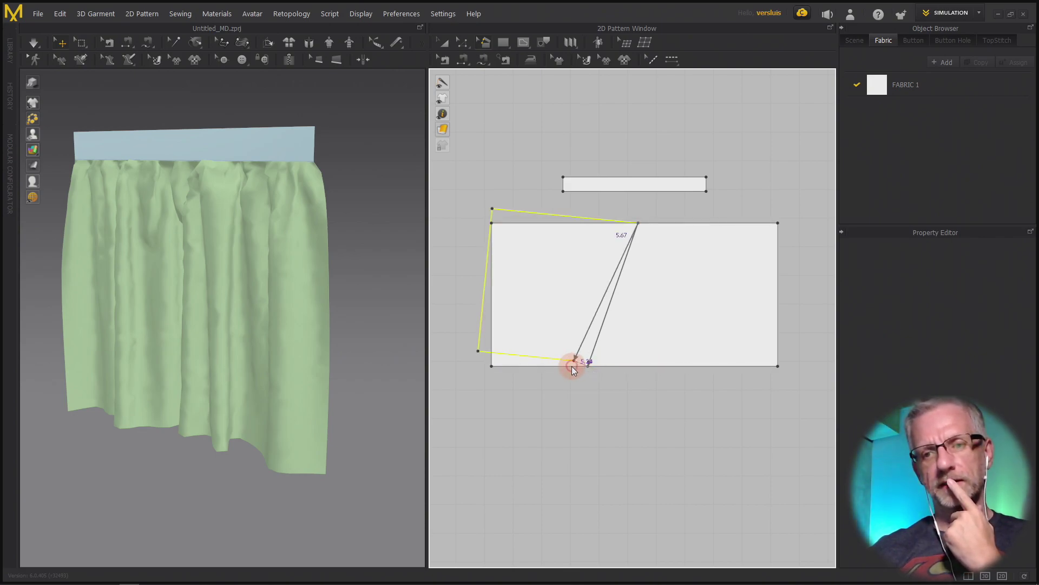
pyautogui.moveTo(573, 366); pyautogui.dragTo(681, 371)
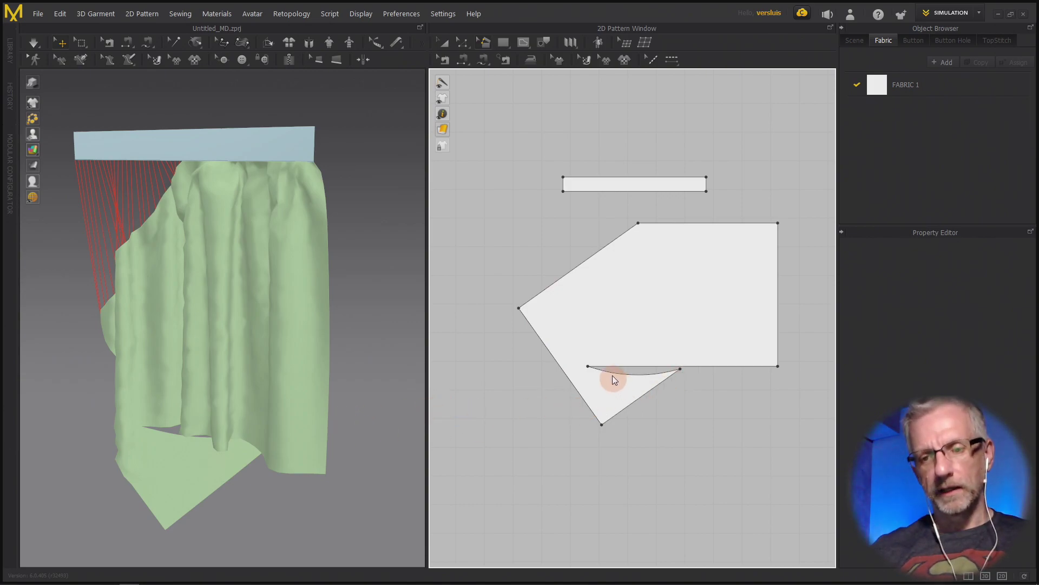
pyautogui.click(289, 394)
pyautogui.press('space')
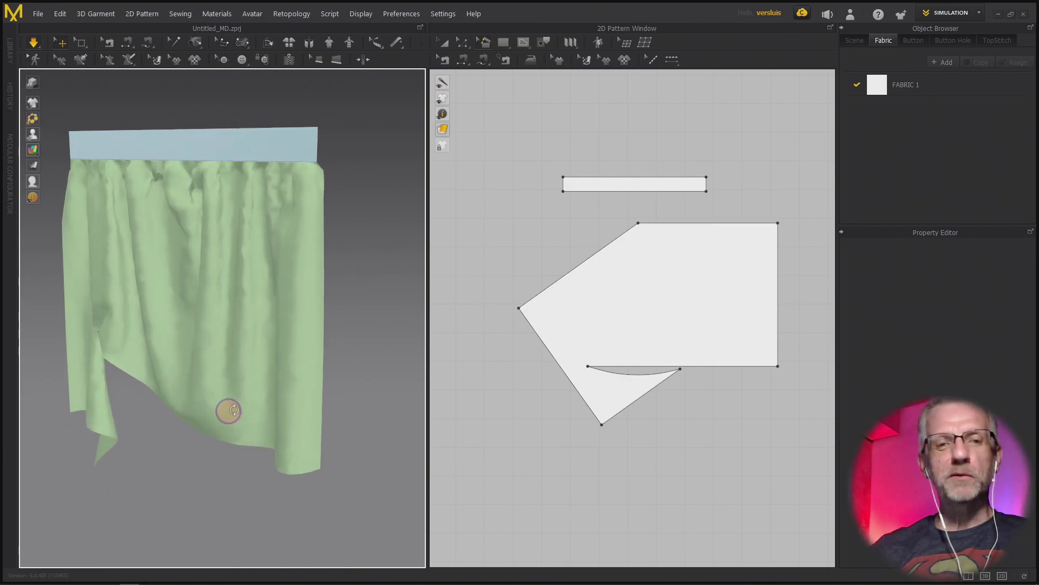
# Orbit to face the skirt, finish the slash cut, then undo it with Ctrl+Z
pyautogui.moveTo(228, 410); pyautogui.dragTo(263, 405, button='right')
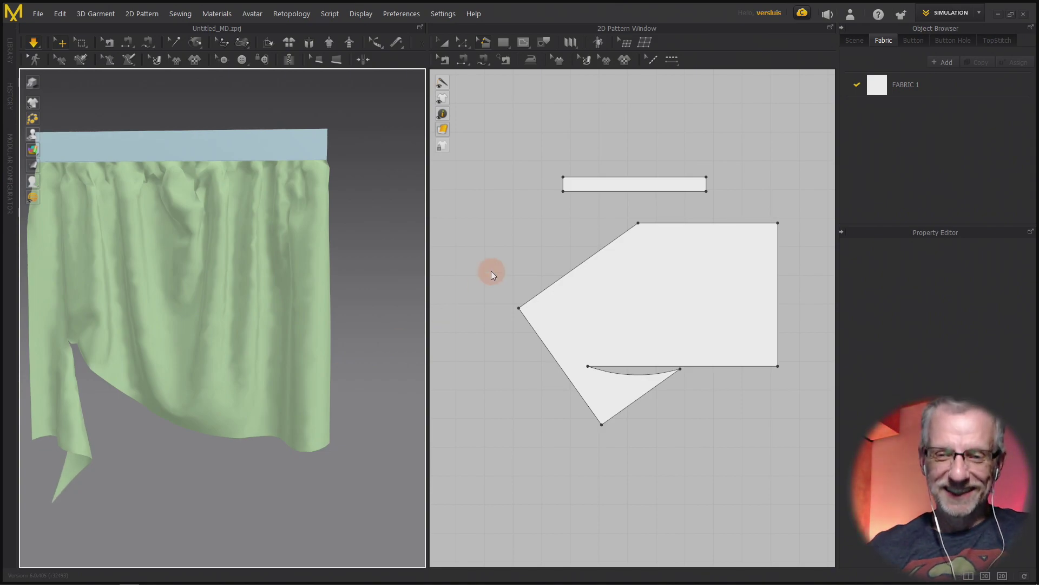
pyautogui.click(647, 335)
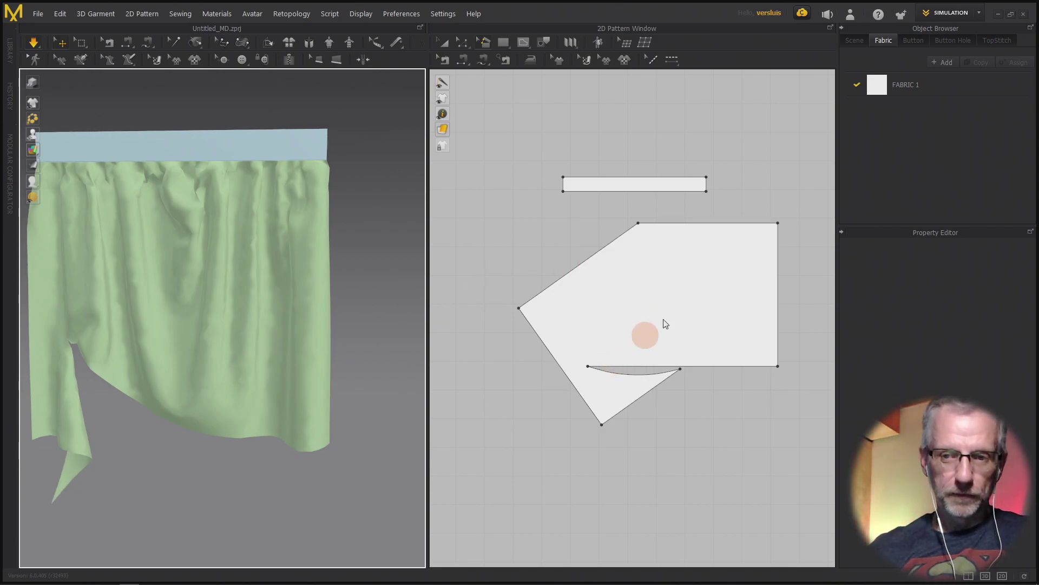
pyautogui.hotkey('ctrl', 'z')
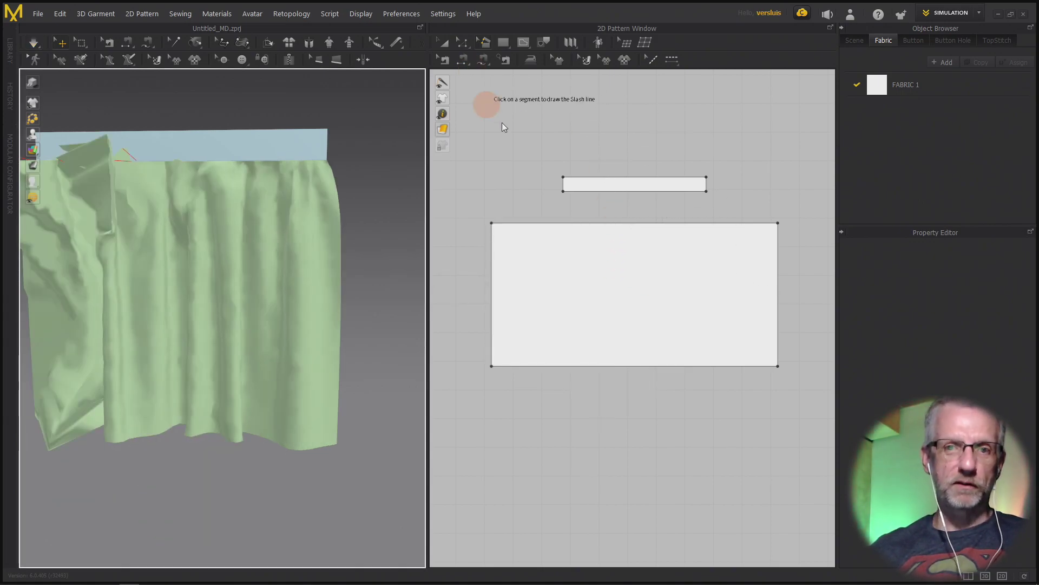
# Slash the panel top-to-bottom near its left end, spread the left side open to curve the hem, and re-drape
pyautogui.click(596, 224)
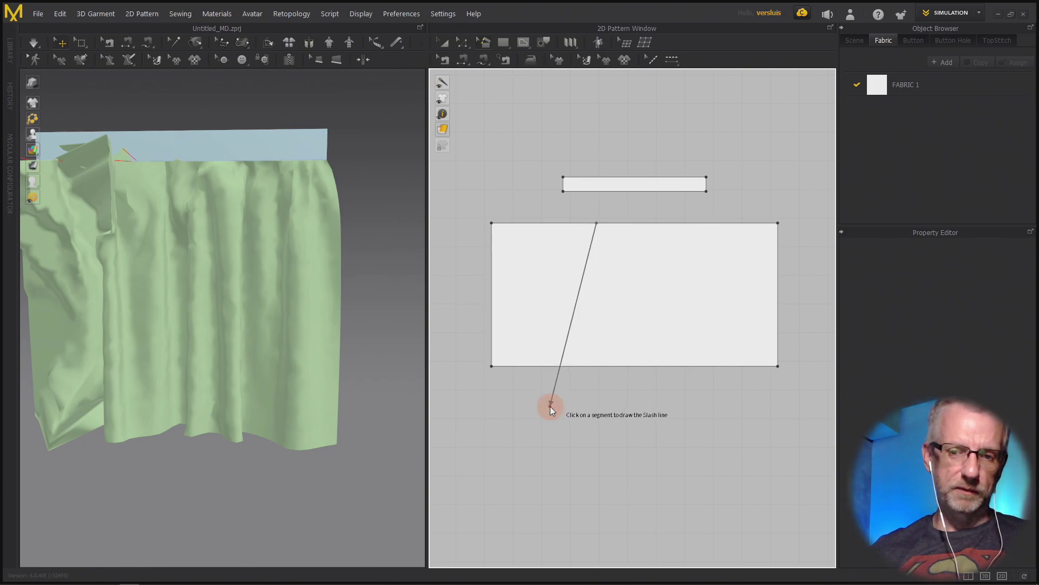
pyautogui.click(563, 368)
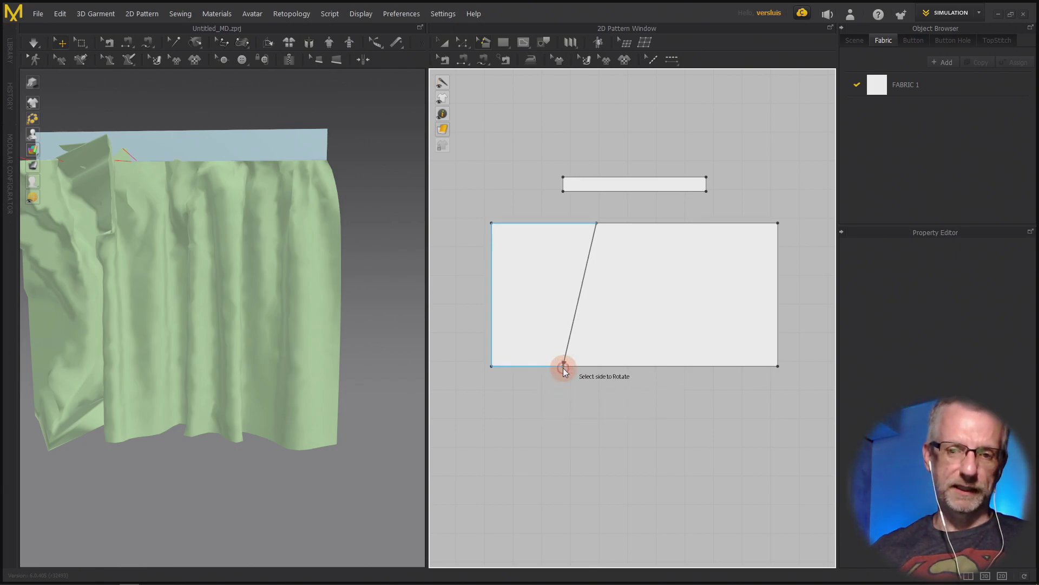
pyautogui.click(540, 366)
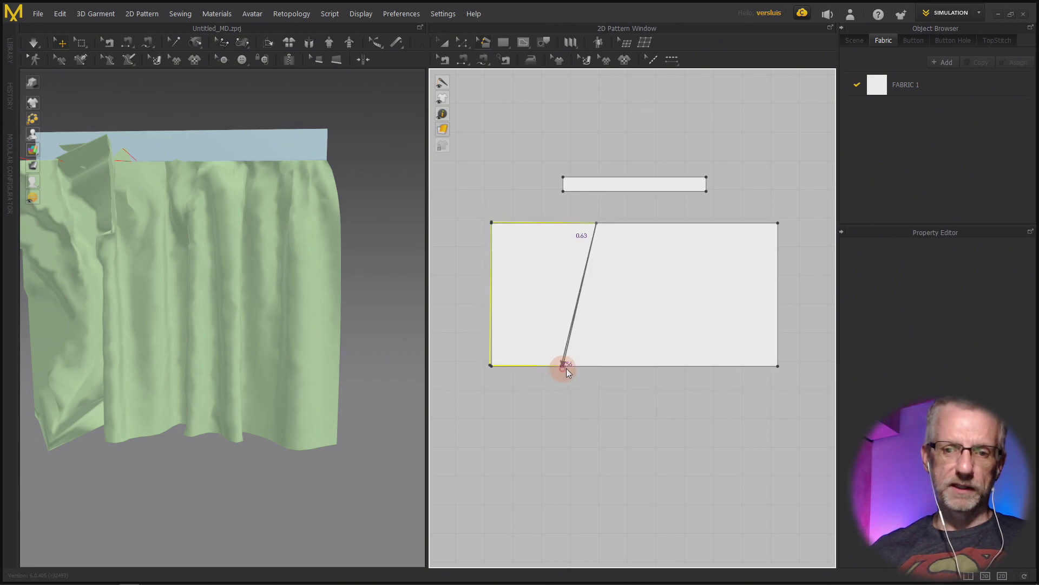
pyautogui.click(591, 369)
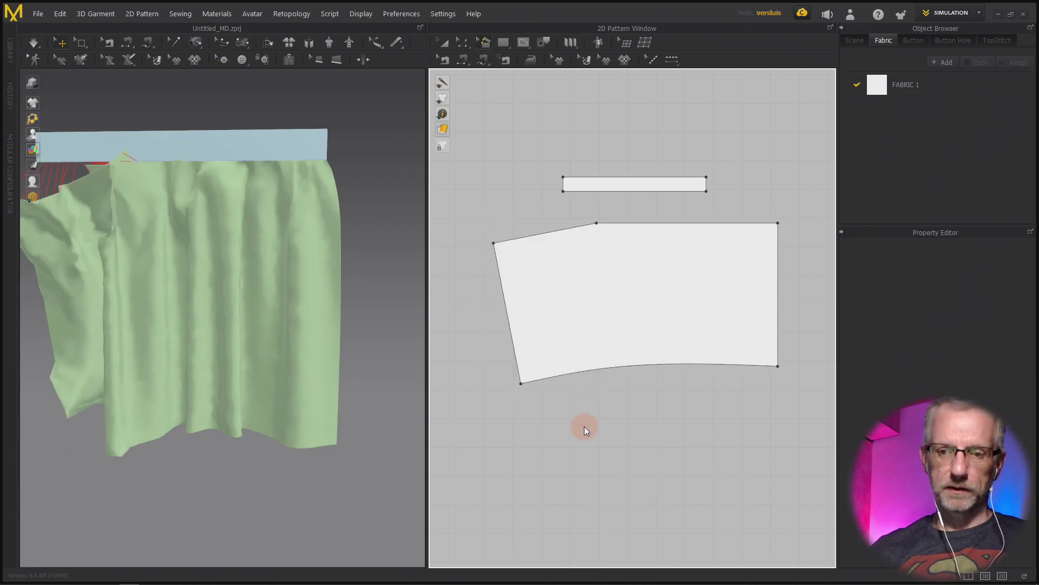
pyautogui.press('space')
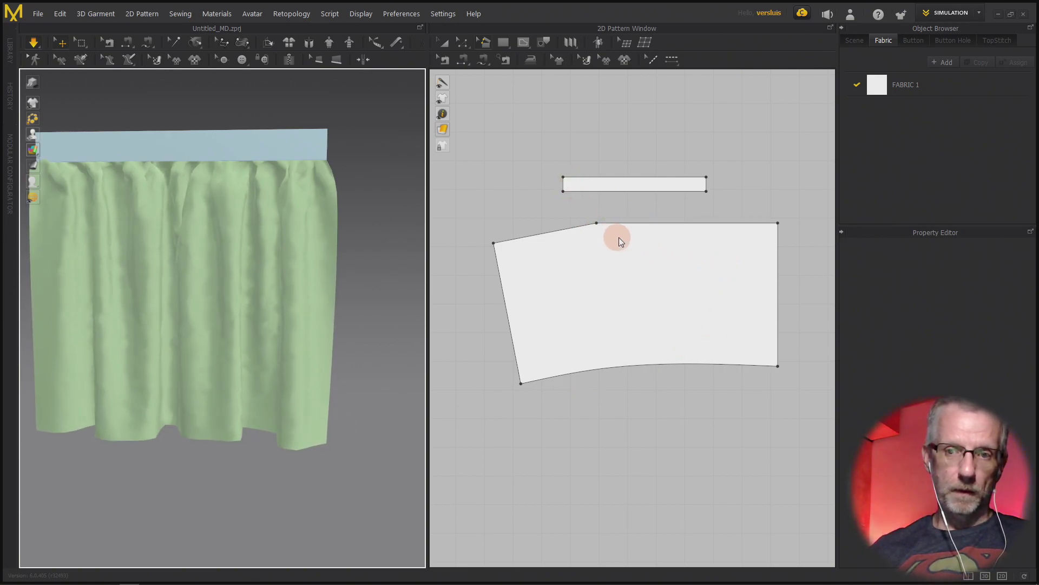
# Add a second central slash, swing the panel's left half further out into a fan, and re-simulate
pyautogui.click(643, 223)
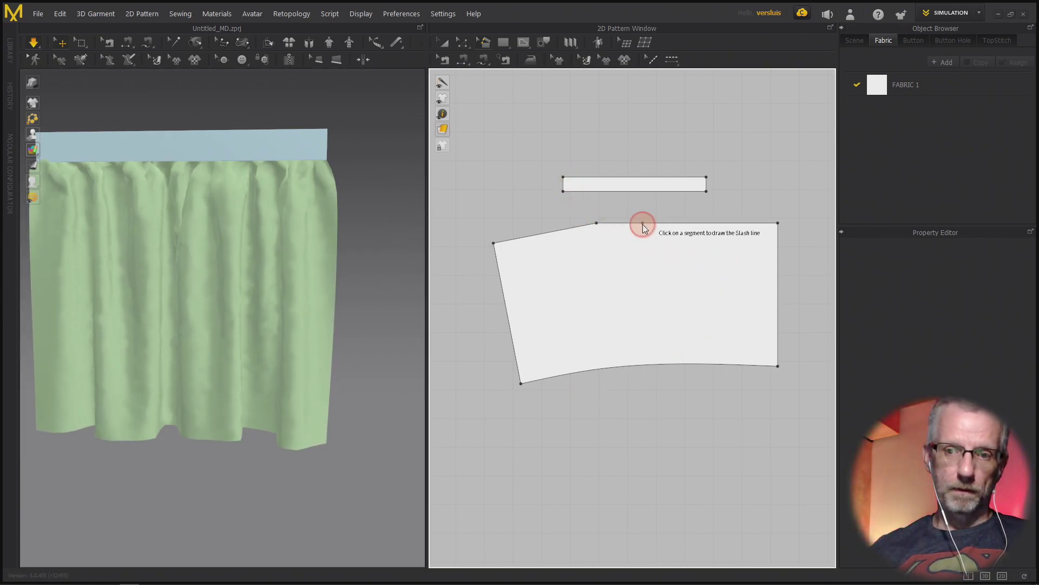
pyautogui.click(630, 366)
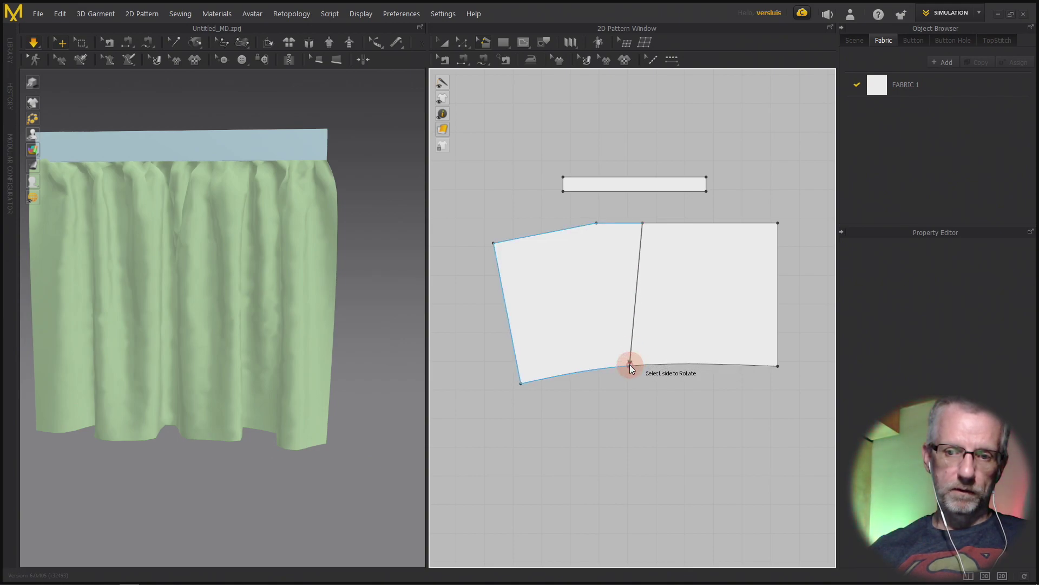
pyautogui.click(630, 366)
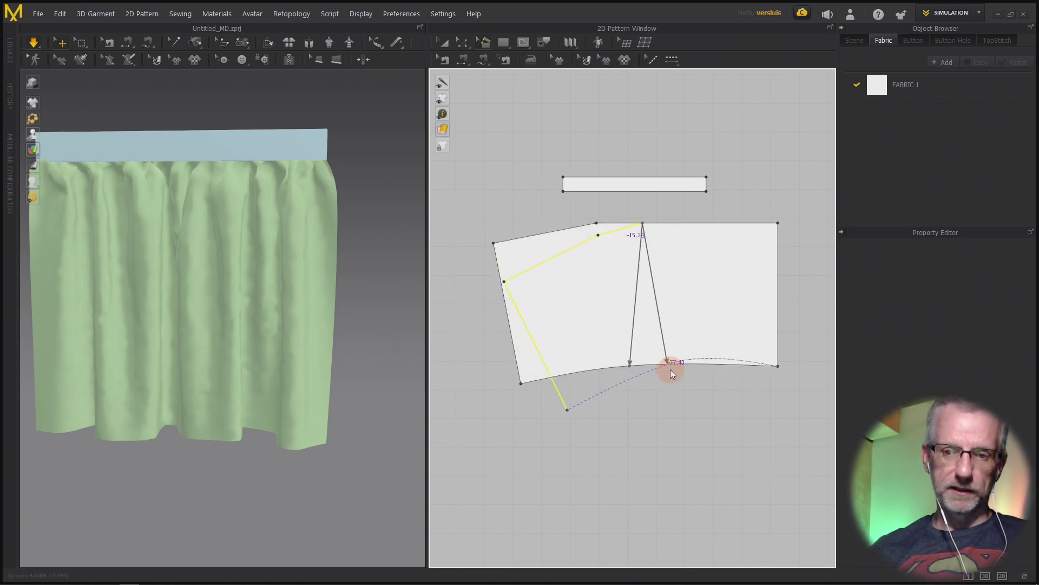
pyautogui.click(724, 359)
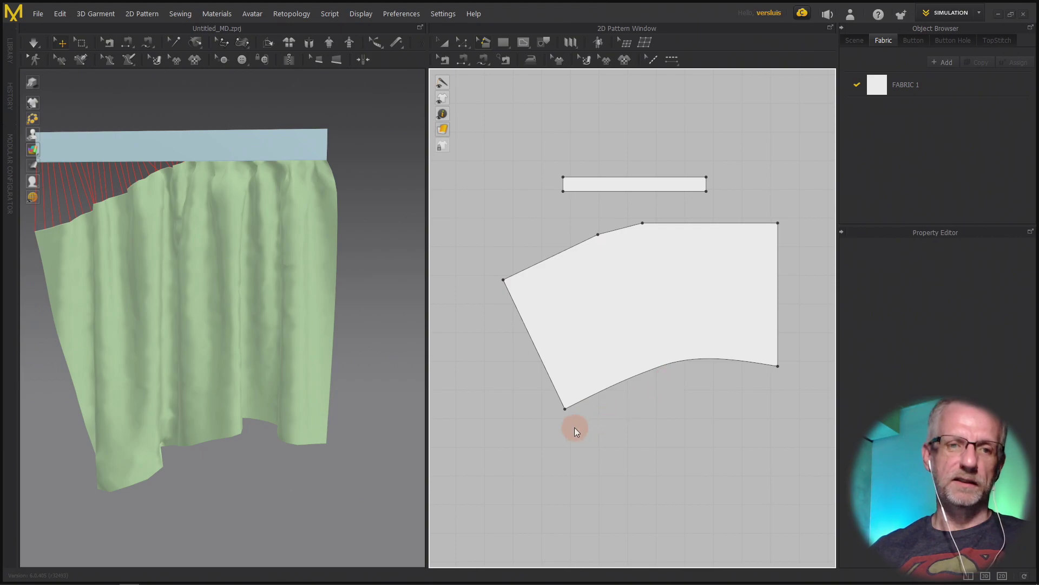
pyautogui.press('space')
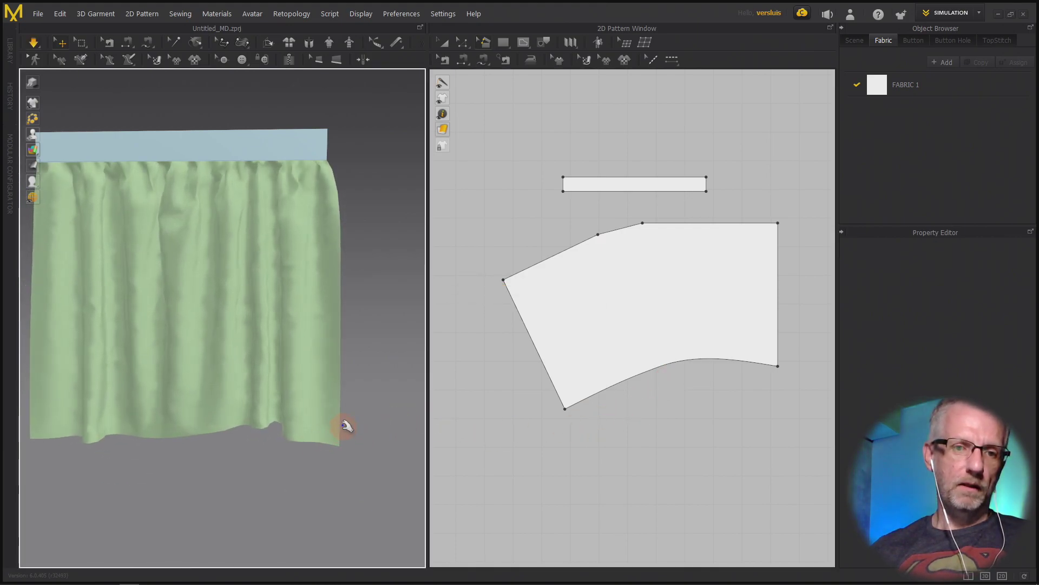
pyautogui.moveTo(343, 425); pyautogui.dragTo(325, 366, button='right')
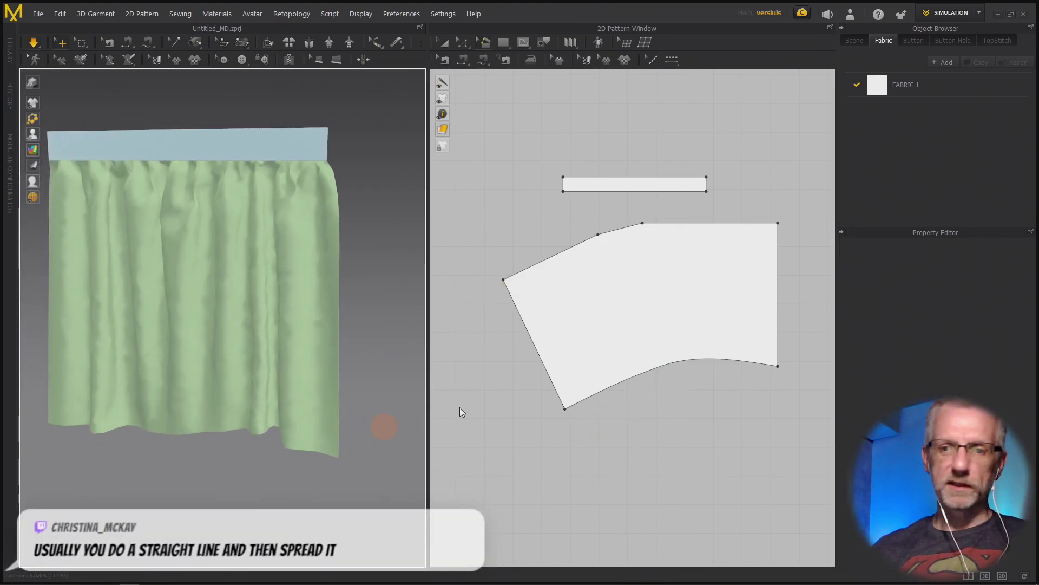
# Add a third slash near the right end, spread the left part further, and re-drape the skirt
pyautogui.click(687, 223)
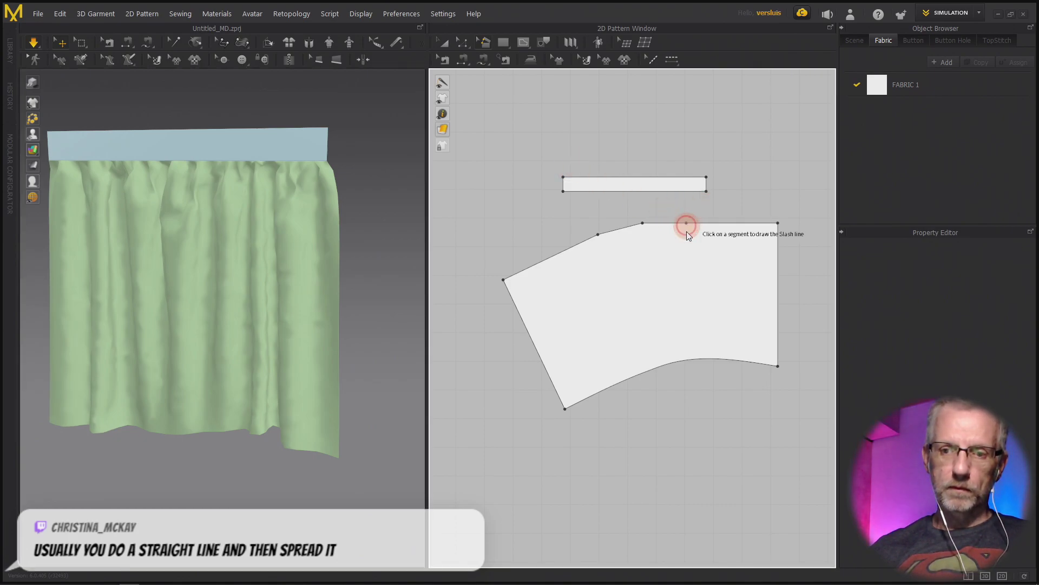
pyautogui.click(668, 364)
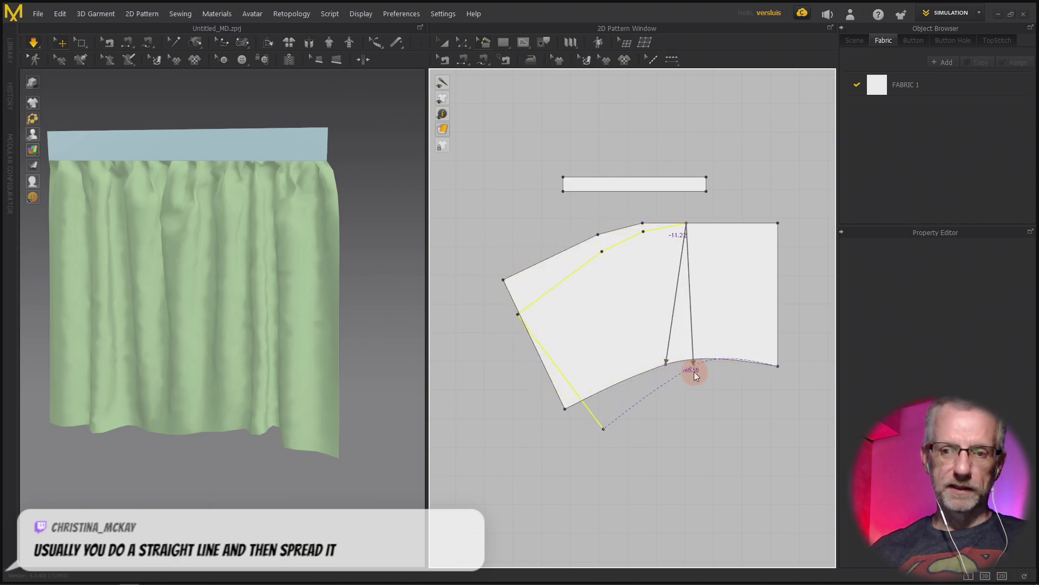
pyautogui.click(719, 372)
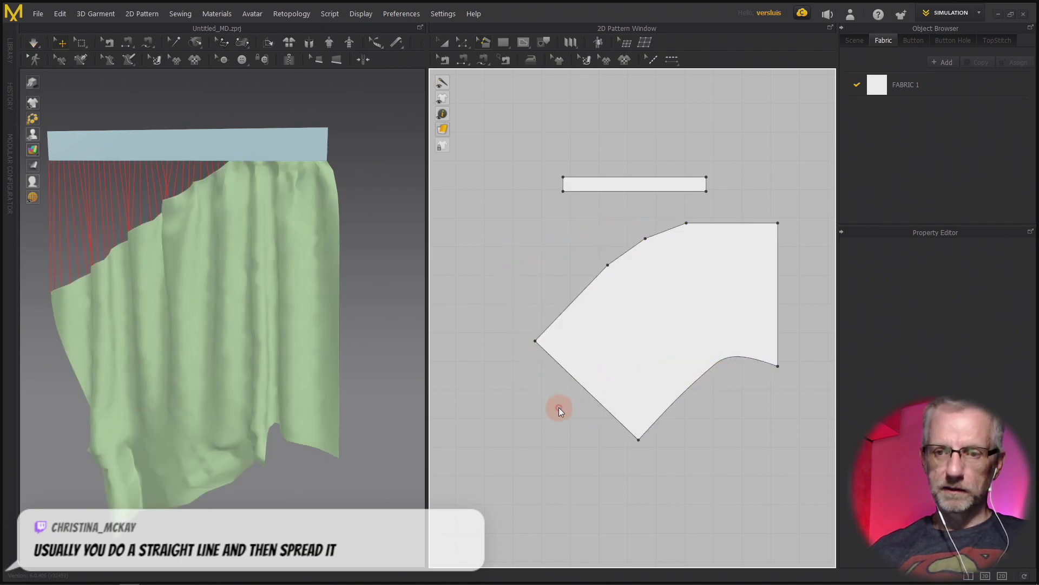
pyautogui.click(283, 408)
pyautogui.press('space')
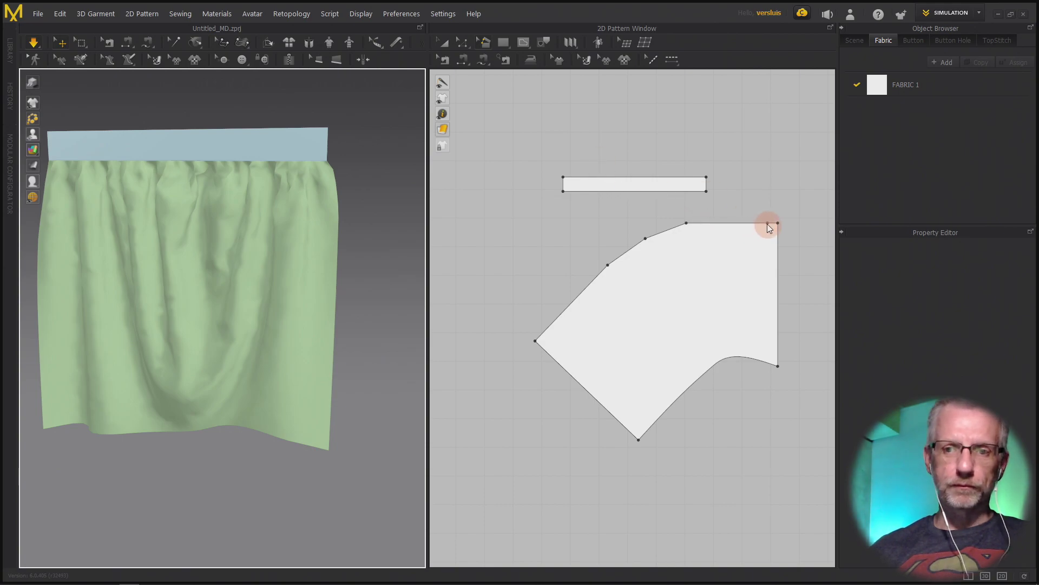
# Slash and spread the panel near its right end into one wider piece, tugging the 3D hem
pyautogui.click(737, 224)
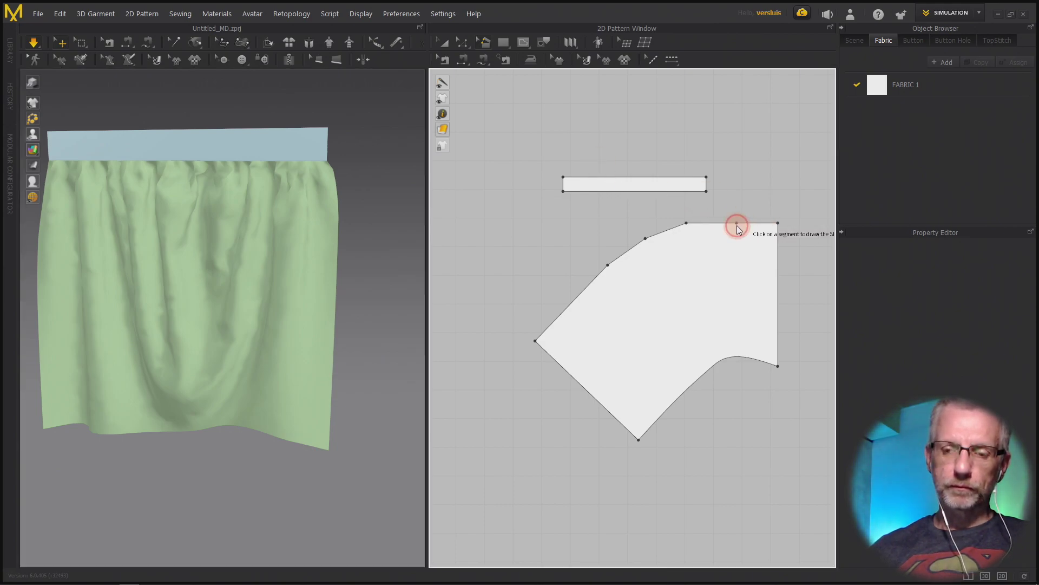
pyautogui.click(715, 364)
pyautogui.click(731, 364)
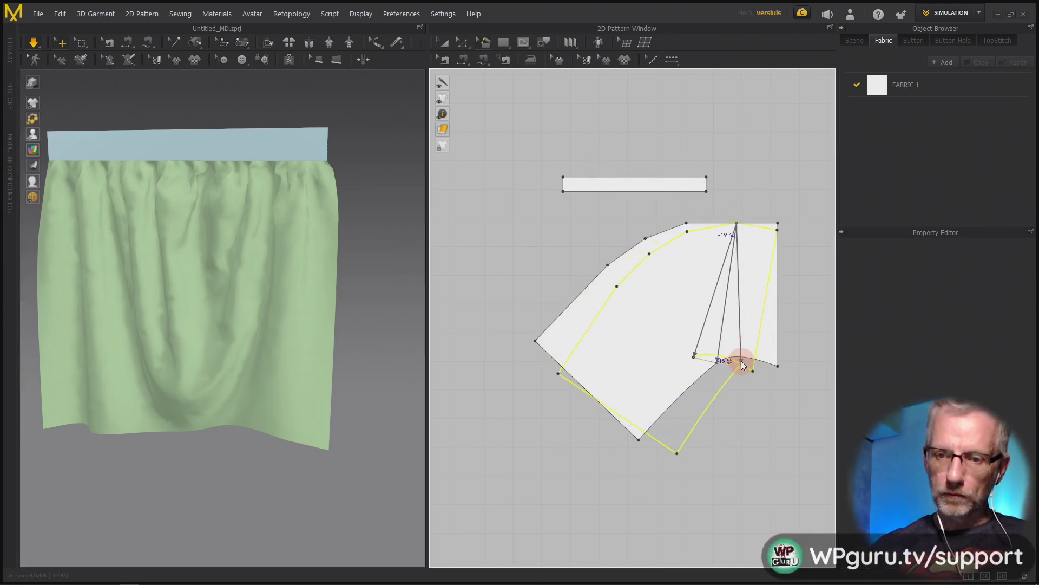
pyautogui.click(671, 434)
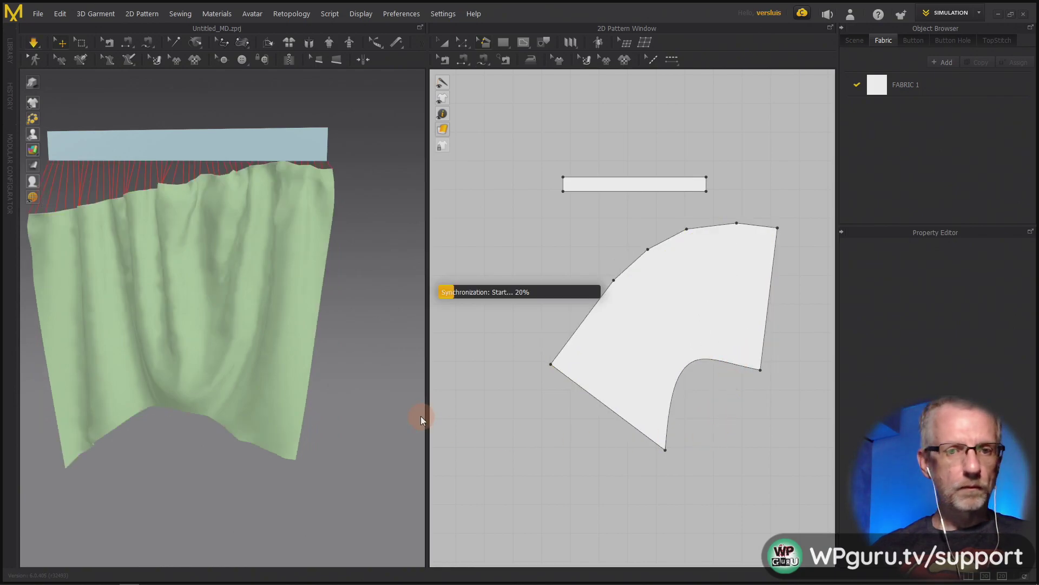
pyautogui.click(290, 436)
pyautogui.moveTo(290, 436)
pyautogui.mouseDown()
pyautogui.moveTo(272, 440)
pyautogui.moveTo(277, 458)
pyautogui.mouseUp()
pyautogui.click(635, 461)
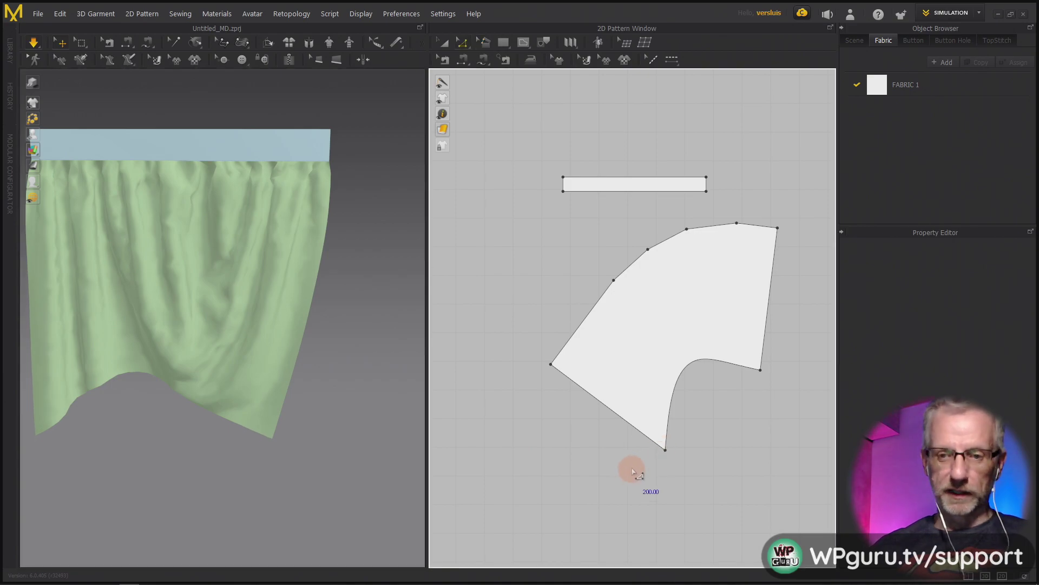
# Raise the panel's bottom hem points and right hem corner, then re-drape and view the skirt from the front
pyautogui.click(666, 450)
pyautogui.moveTo(665, 452); pyautogui.dragTo(631, 394)
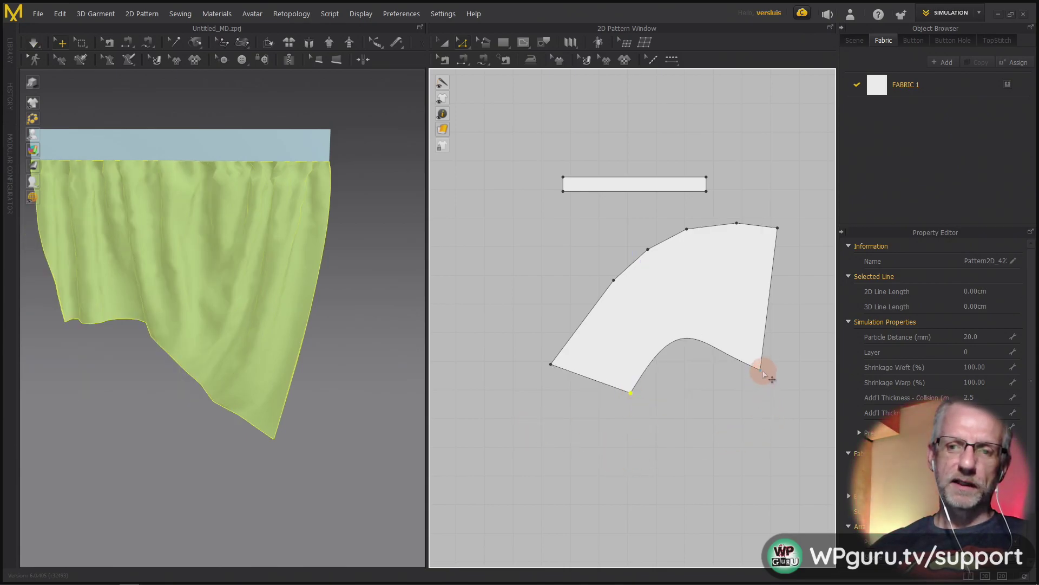
pyautogui.moveTo(762, 373); pyautogui.dragTo(769, 308)
pyautogui.click(285, 399)
pyautogui.press('space')
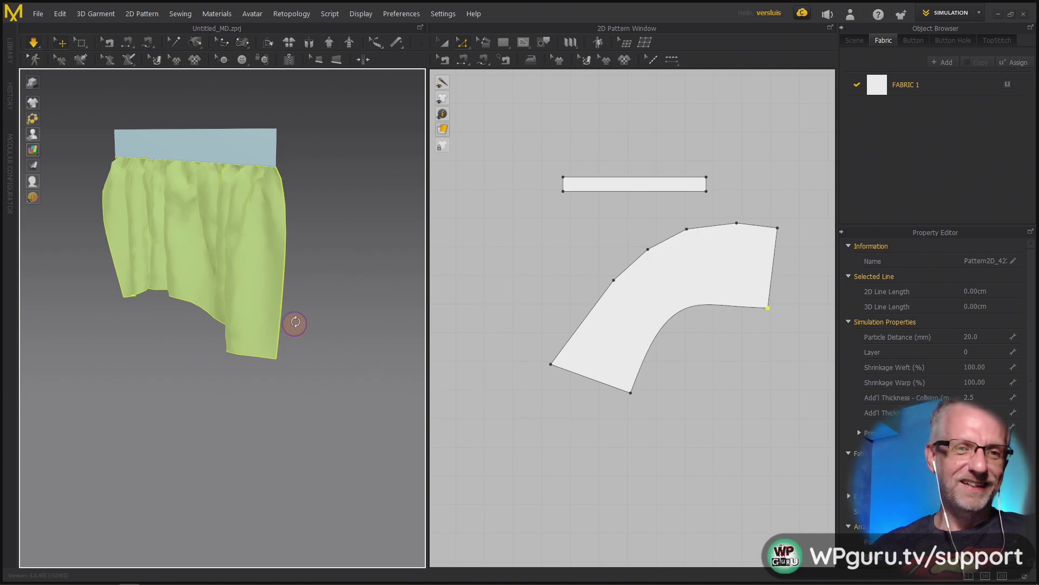
pyautogui.moveTo(294, 322); pyautogui.dragTo(359, 300, button='right')
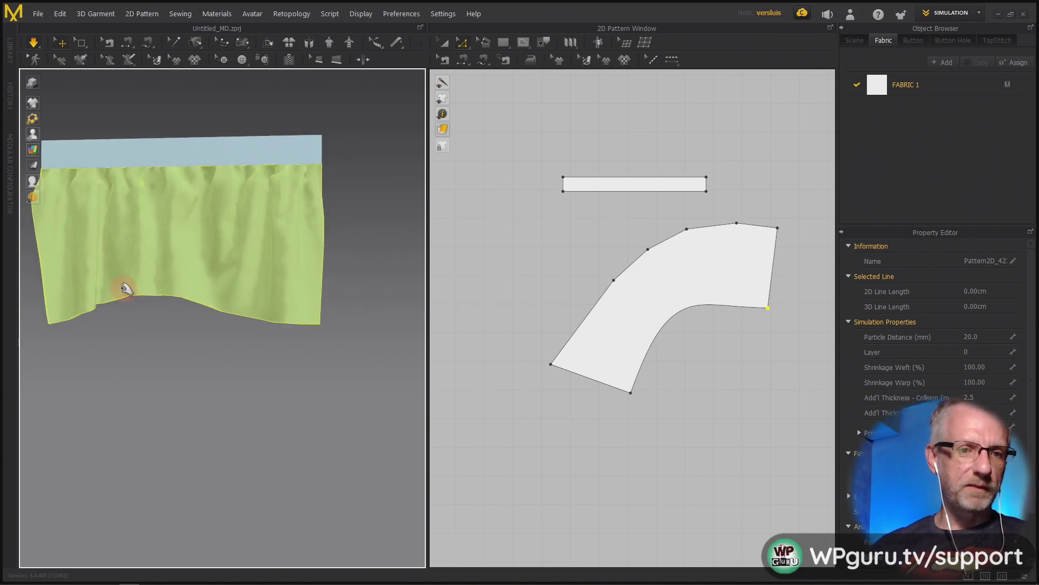